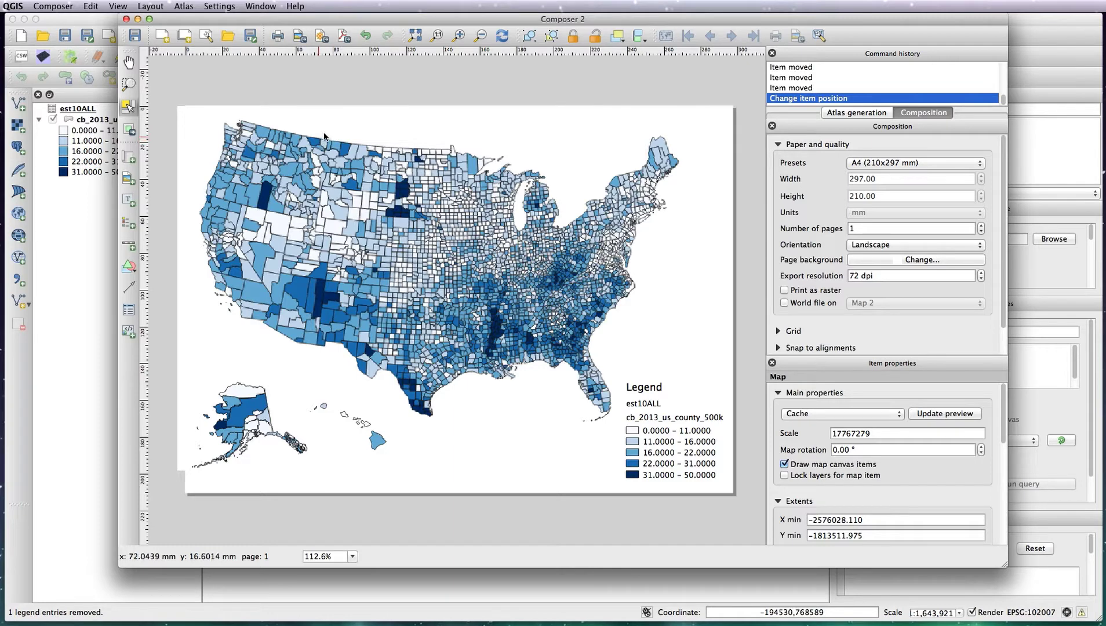
# Step: Export the map composition as a JPG image named usmap
pyautogui.click(299, 37)
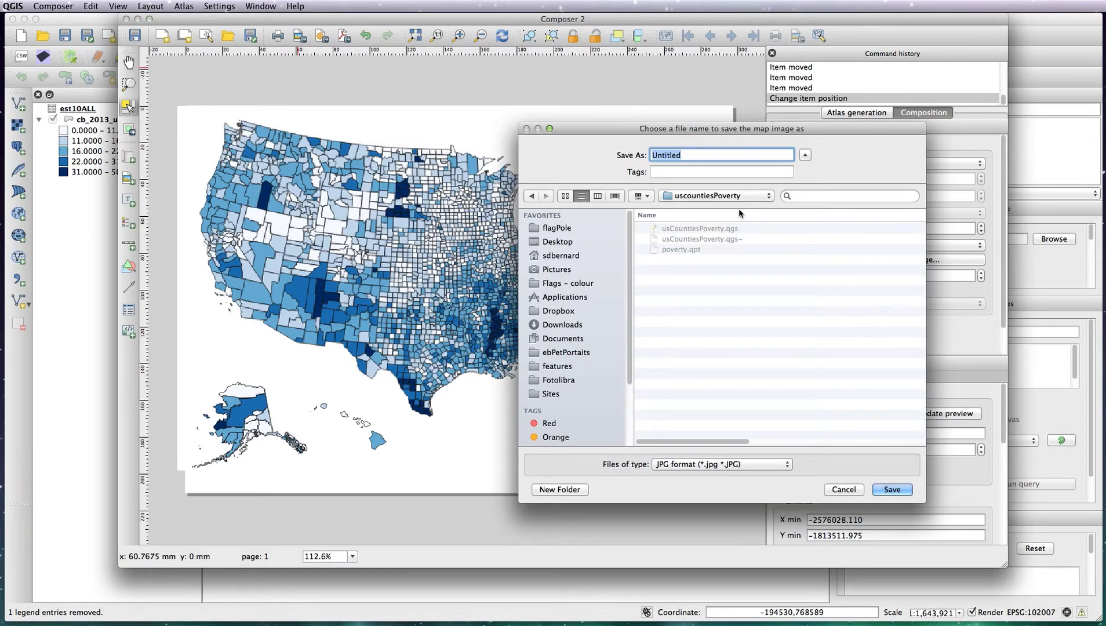
pyautogui.write('usmap')
pyautogui.press('Return')
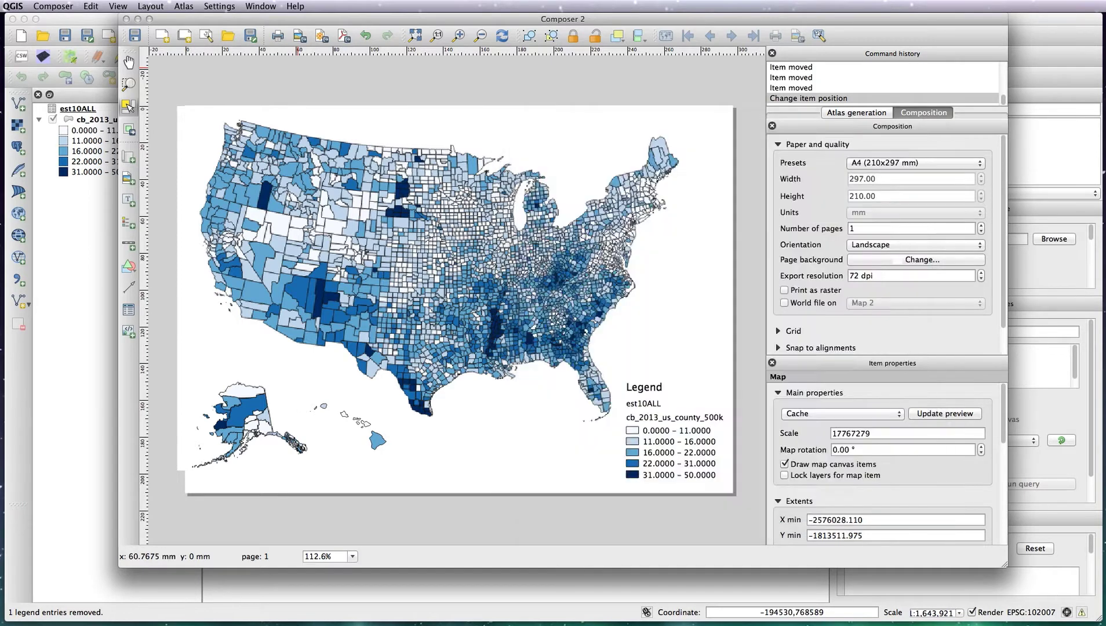
# Step: Preview usmap.jpg with Quick Look in Finder, then go back to the main QGIS window
pyautogui.press('super+Tab')
pyautogui.press('super+Tab')
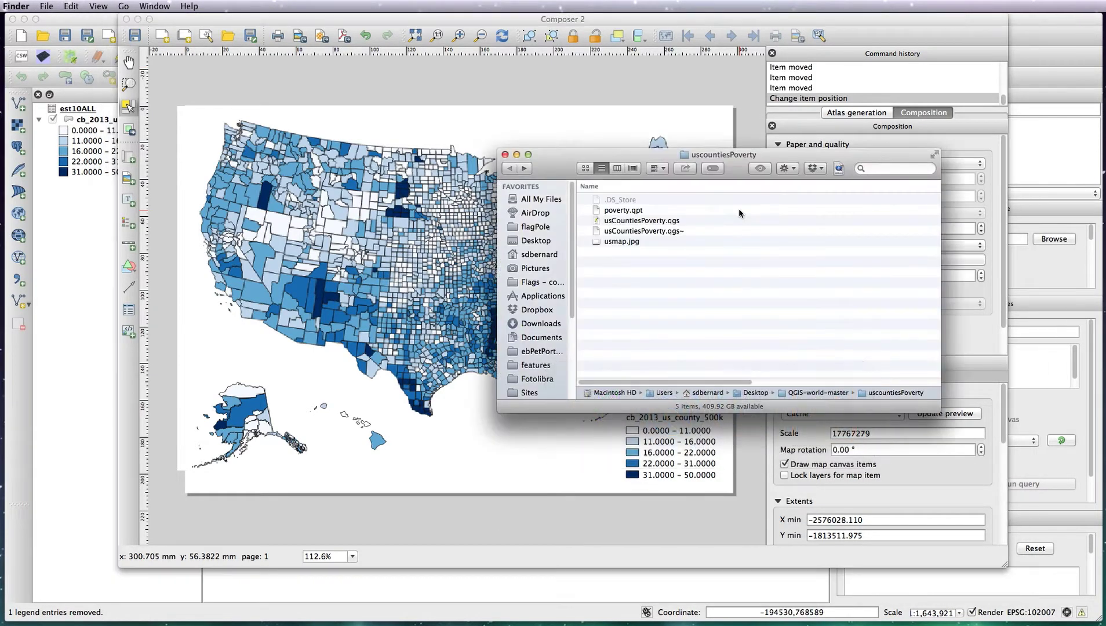
pyautogui.click(621, 242)
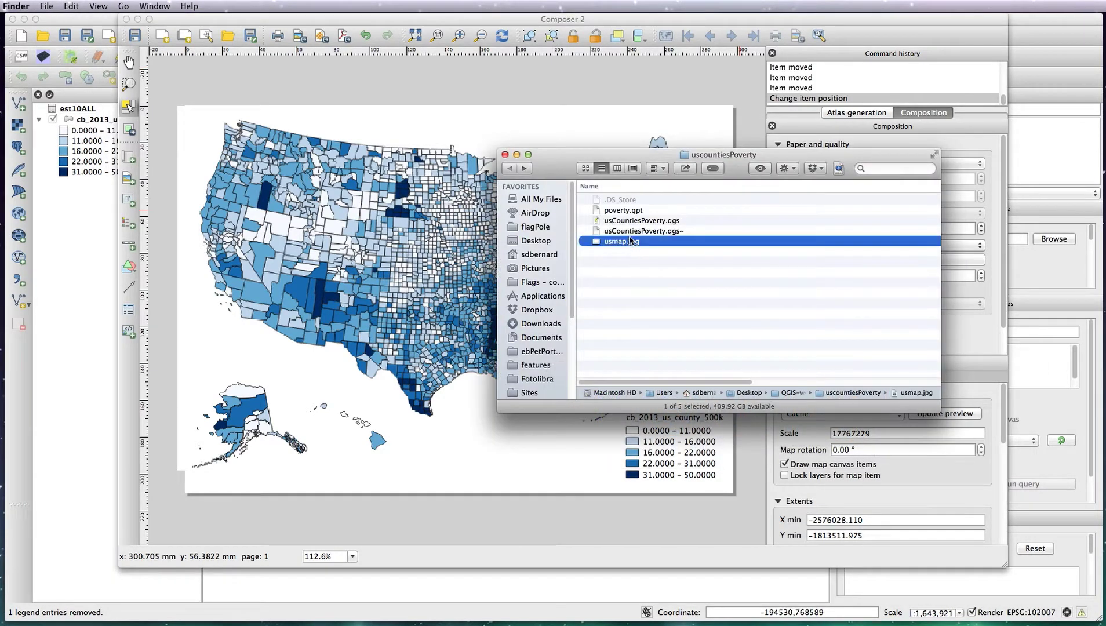
pyautogui.press('space')
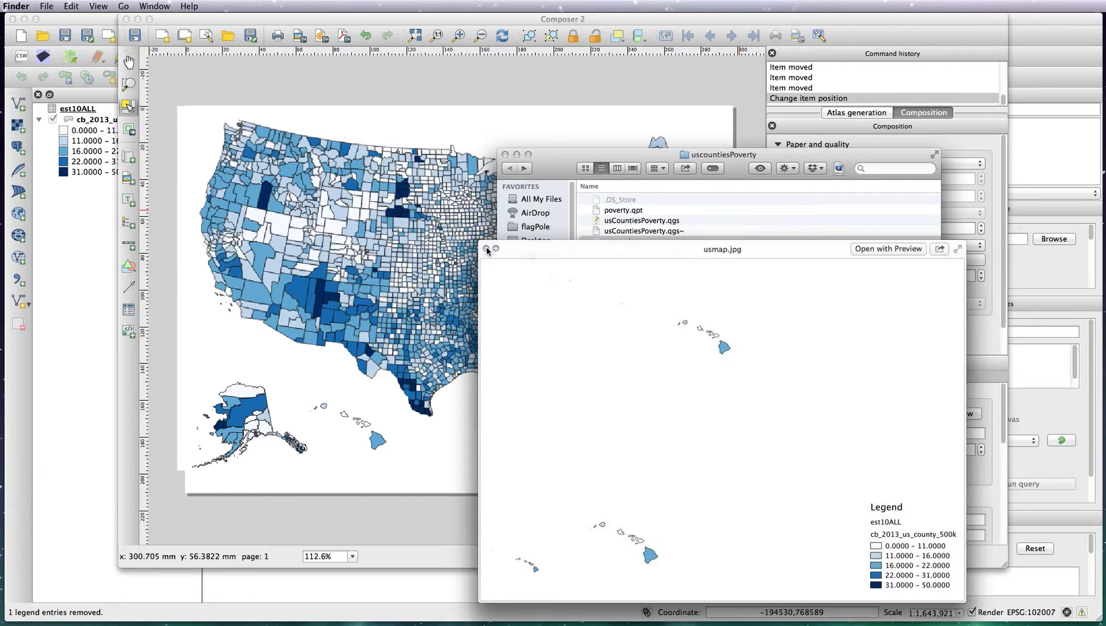
pyautogui.click(486, 250)
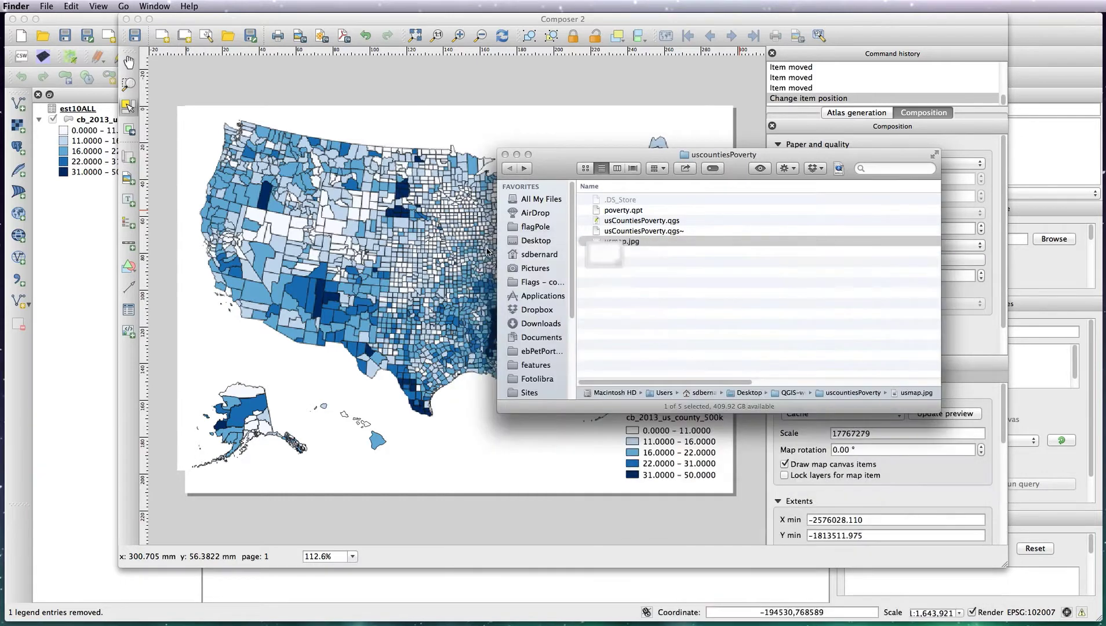
pyautogui.click(103, 364)
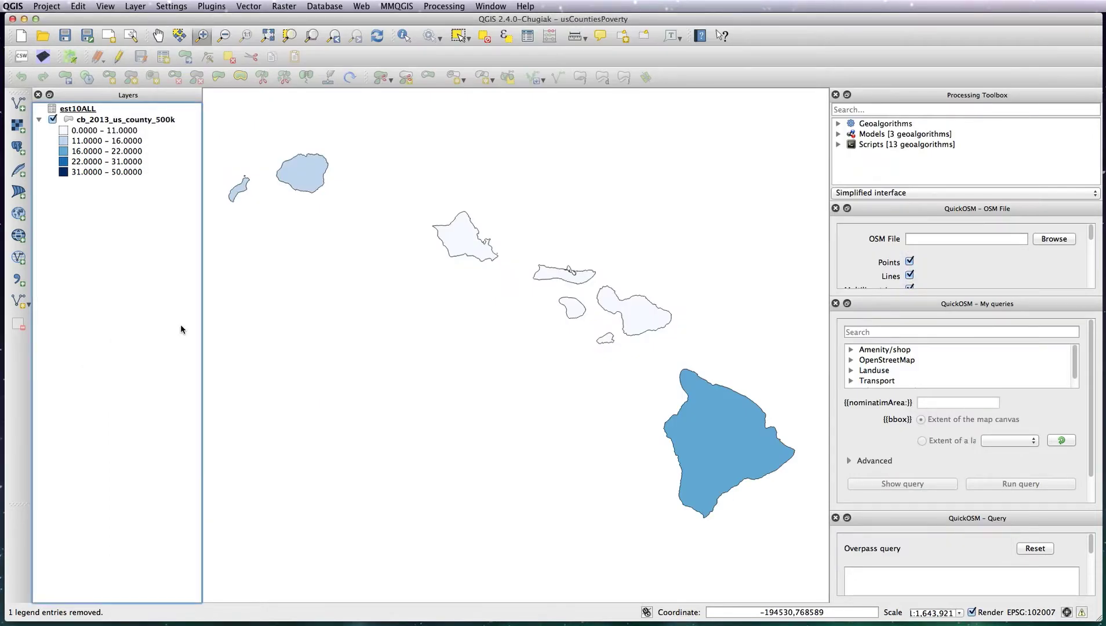
# Step: Reproject to USA_Contiguous_Albers_Equal_Area_Conic and zoom to frame Alaska plus the lower 48
pyautogui.press('super+shift+f')
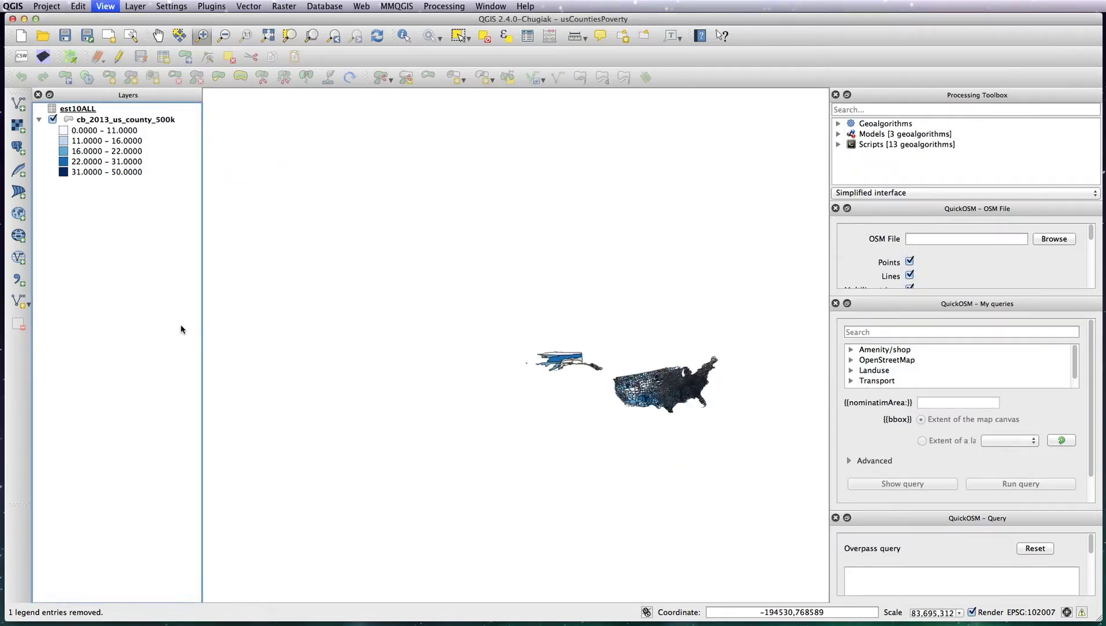
pyautogui.moveTo(499, 320); pyautogui.dragTo(768, 451)
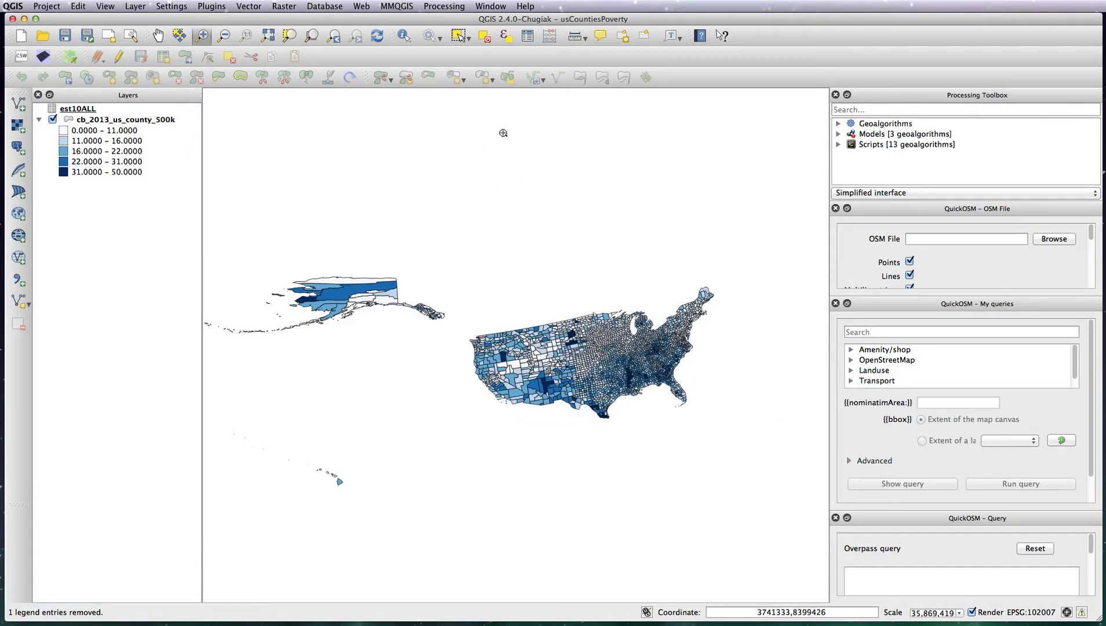
pyautogui.press('super+shift+p')
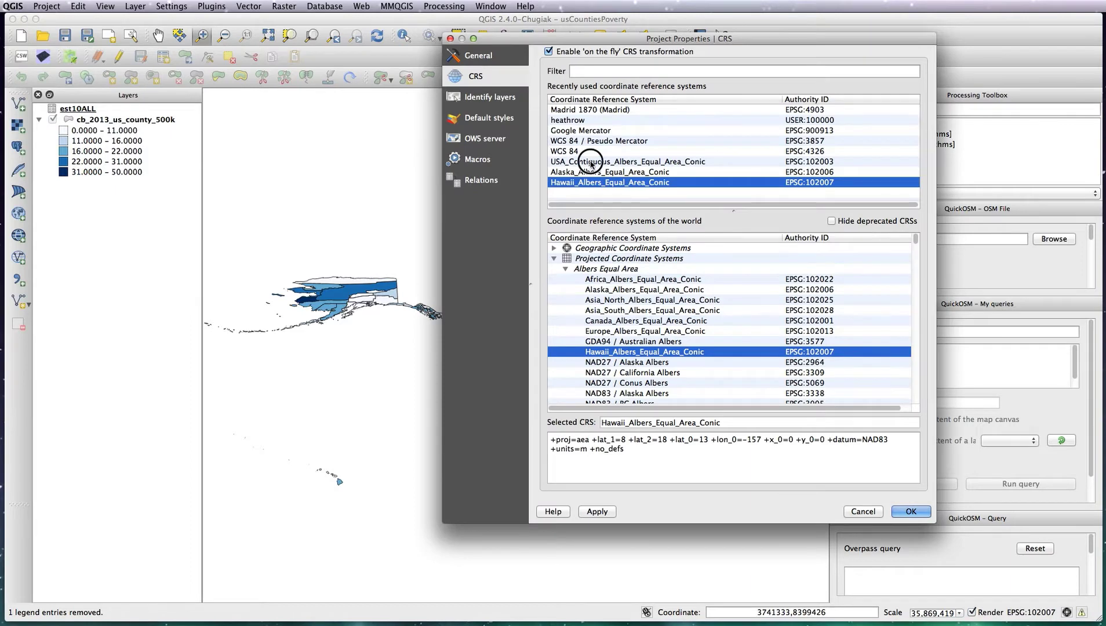
pyautogui.click(590, 167)
pyautogui.press('Return')
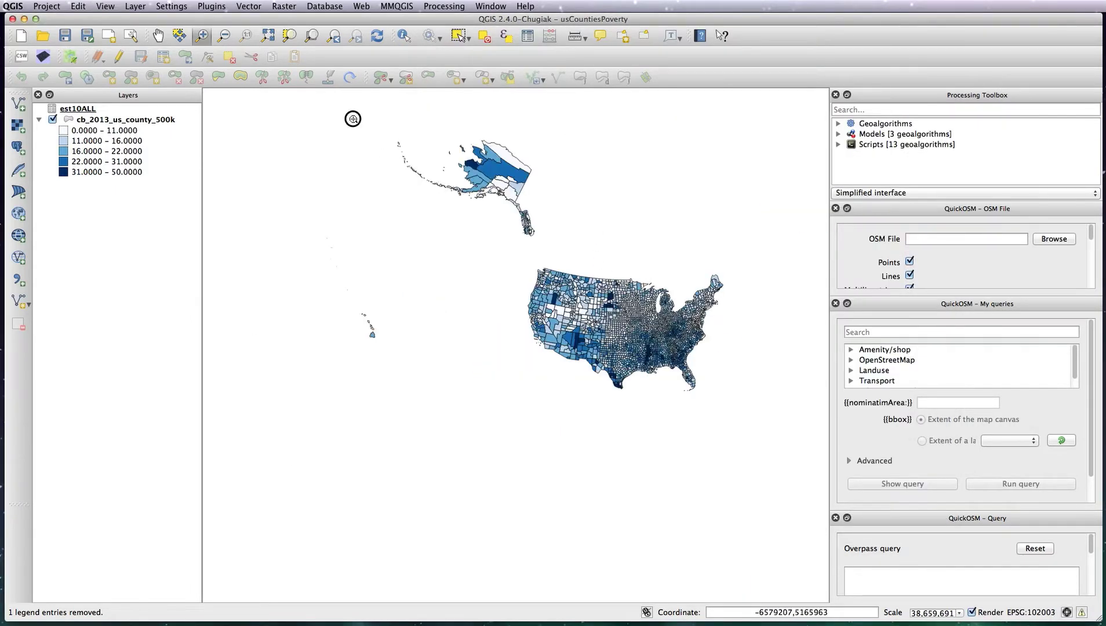
pyautogui.moveTo(353, 118); pyautogui.dragTo(764, 443)
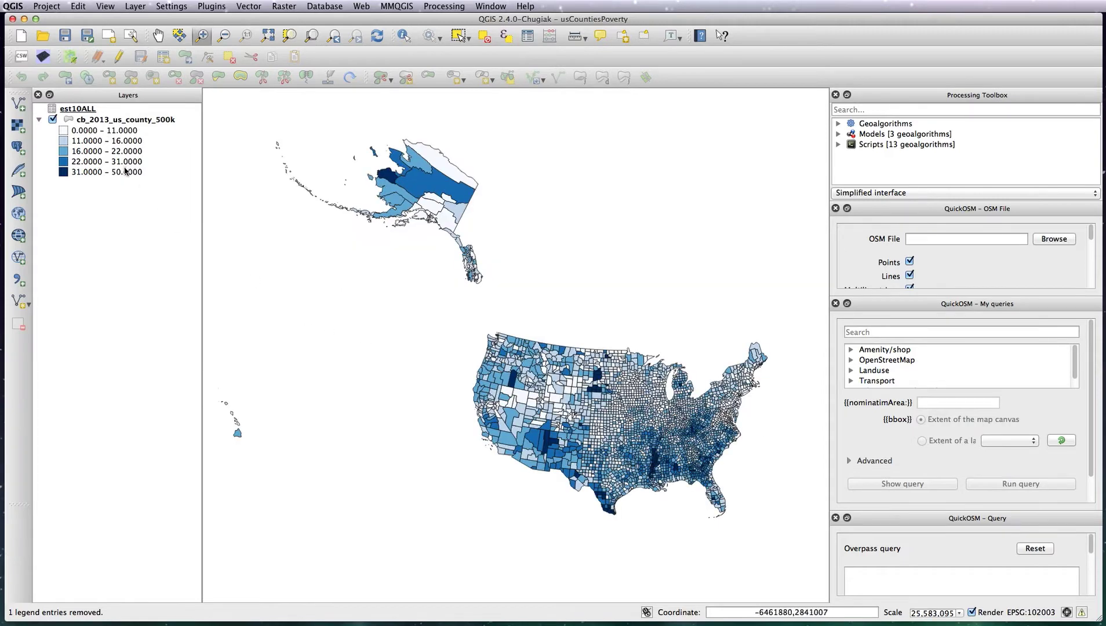
pyautogui.click(116, 120)
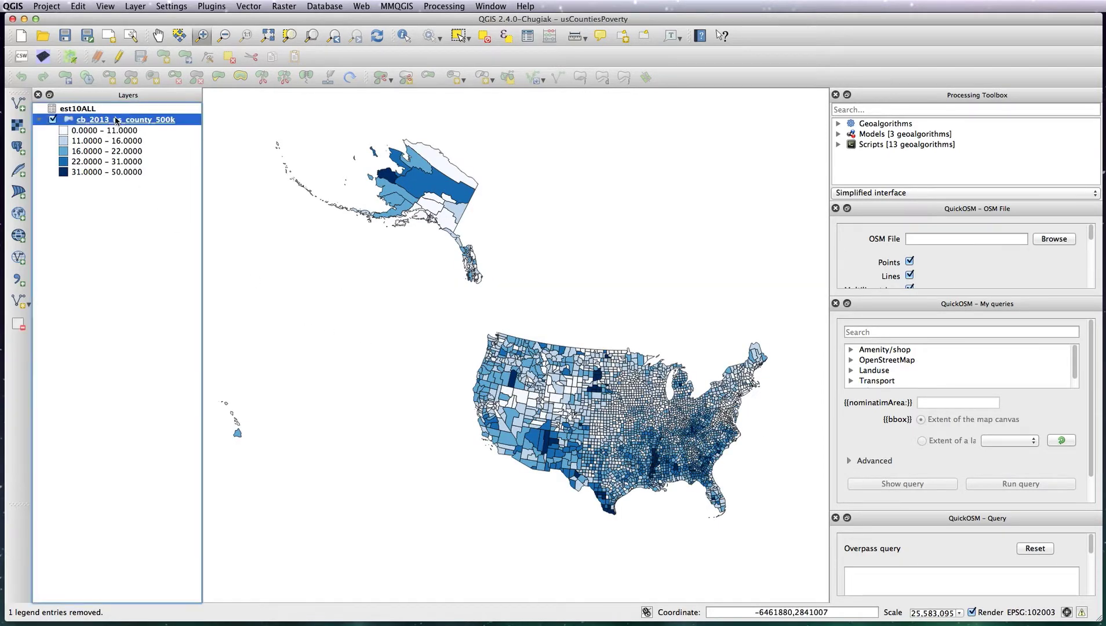
# Step: Set the county fill symbol's border style to No Pen to remove county outlines
pyautogui.doubleClick(118, 121)
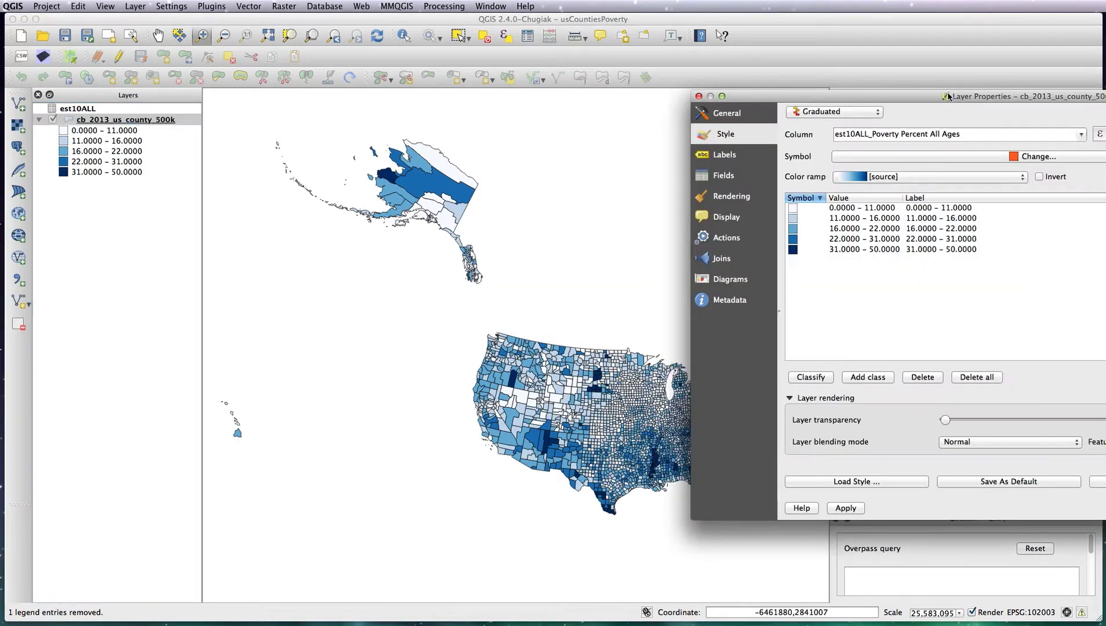
pyautogui.moveTo(947, 96); pyautogui.dragTo(551, 78)
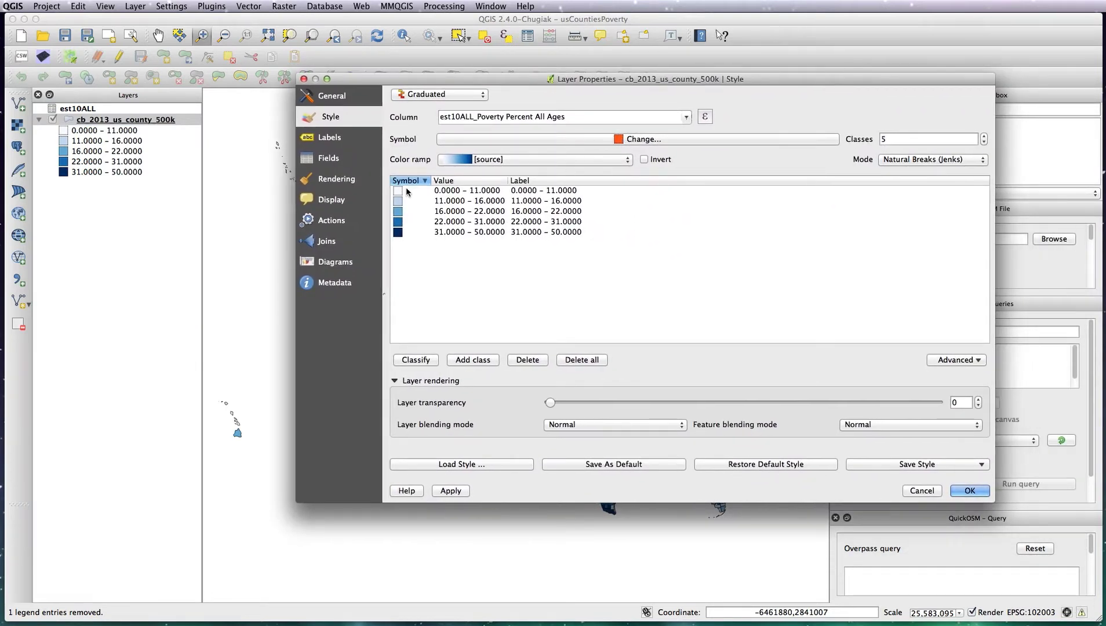
pyautogui.click(562, 140)
pyautogui.click(502, 187)
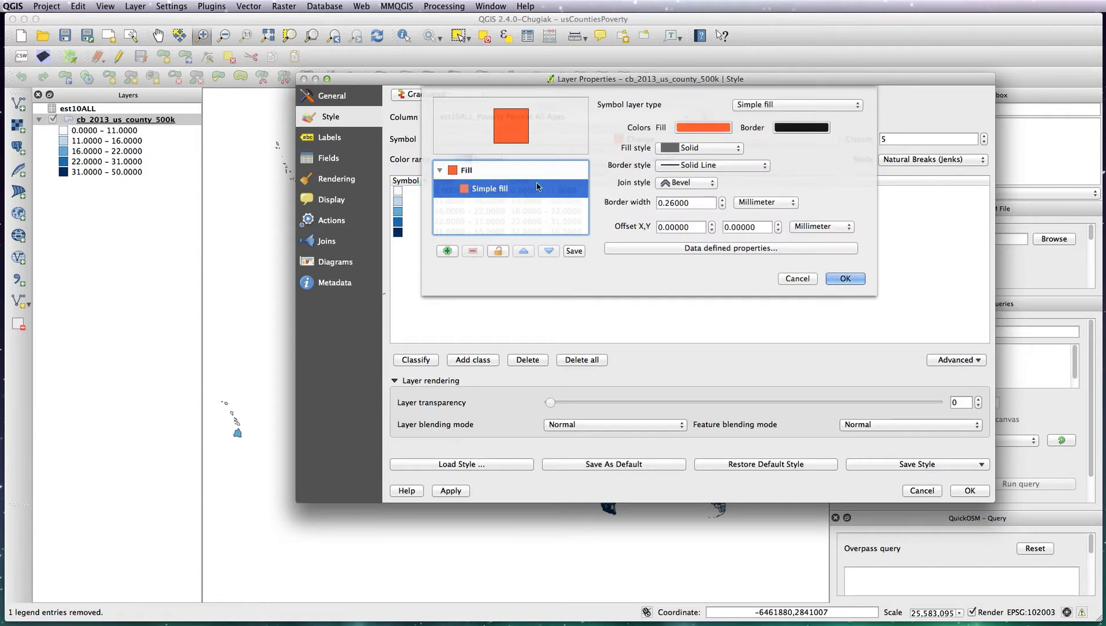
pyautogui.click(708, 165)
pyautogui.click(717, 182)
pyautogui.click(845, 278)
pyautogui.click(969, 491)
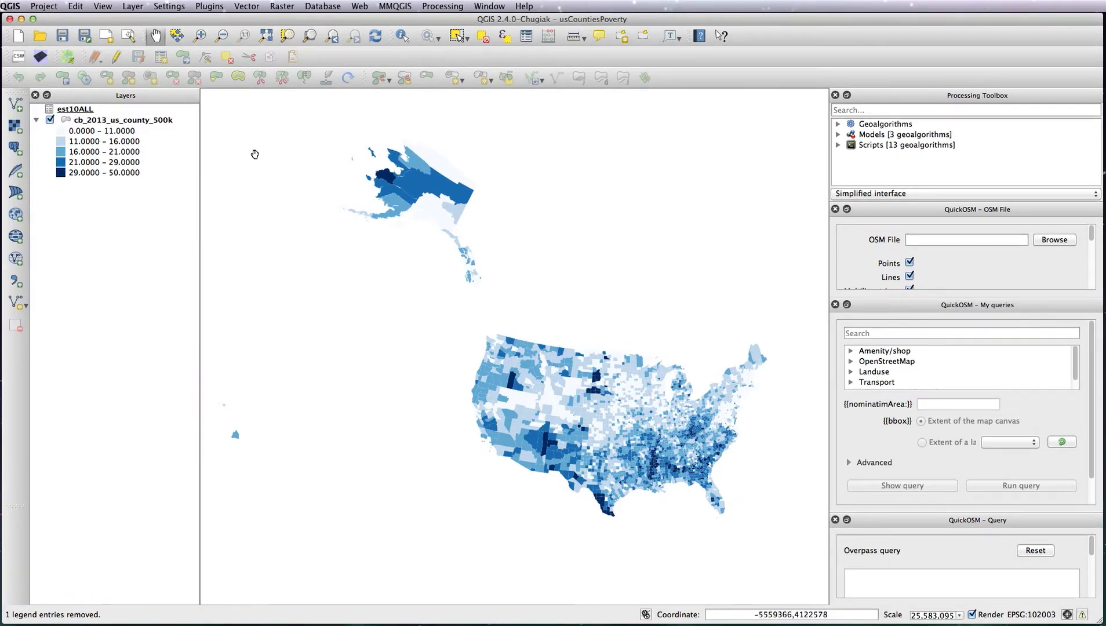
# Step: Change the county layer's colour ramp to OrRd
pyautogui.click(157, 120)
pyautogui.doubleClick(159, 121)
pyautogui.click(342, 119)
pyautogui.click(560, 162)
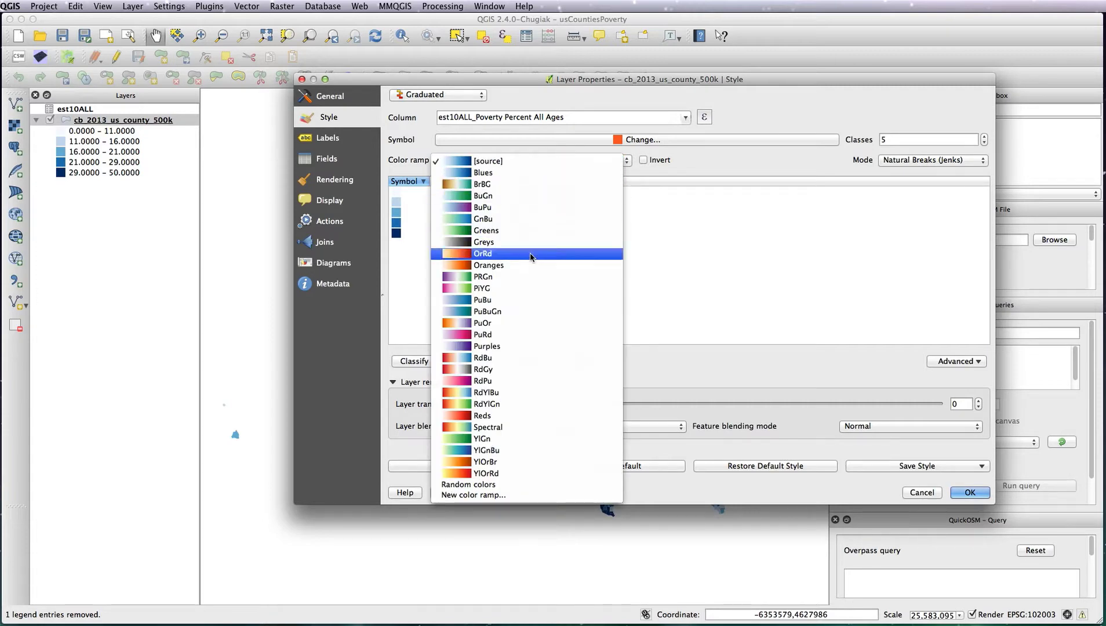
pyautogui.click(579, 258)
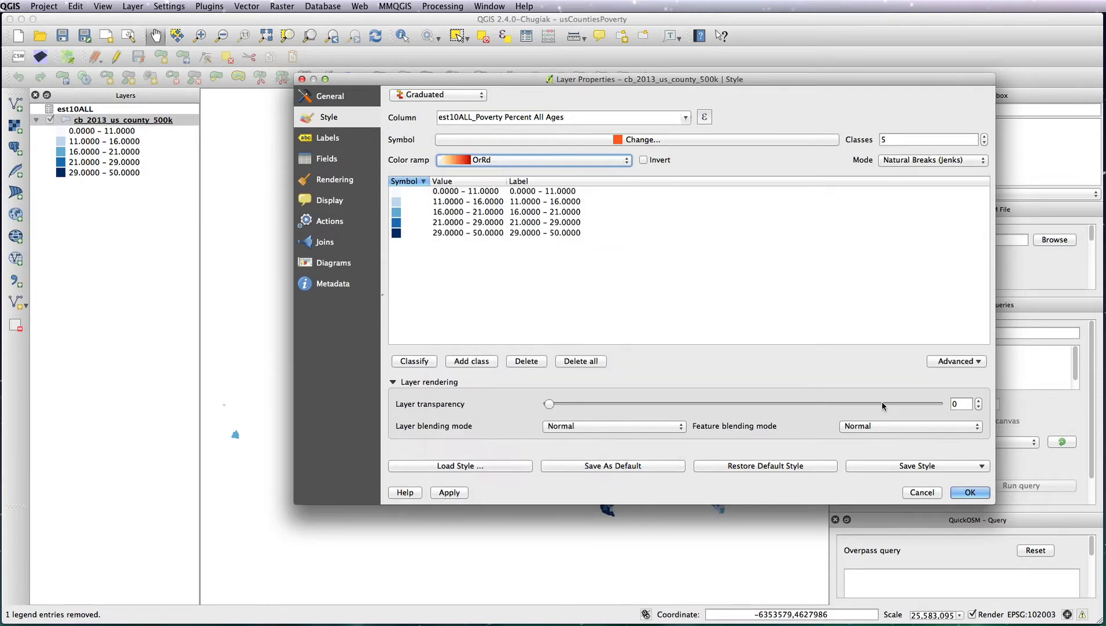
pyautogui.click(969, 493)
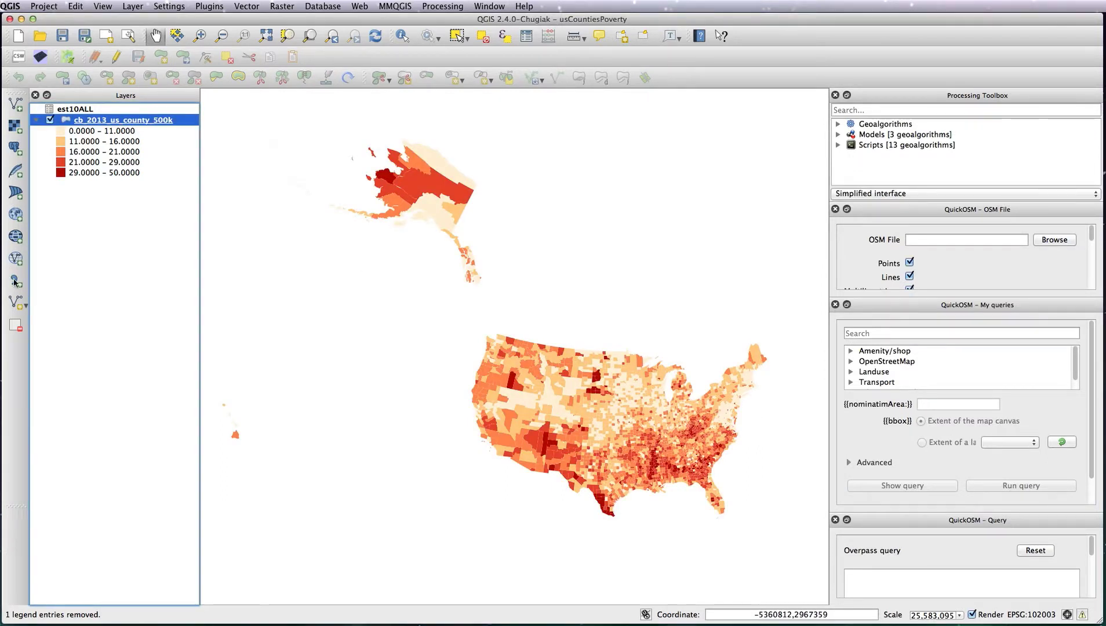
# Step: Add ne_10m_admin_1_states_provinces_lines_shp.shp as a new vector layer
pyautogui.click(16, 107)
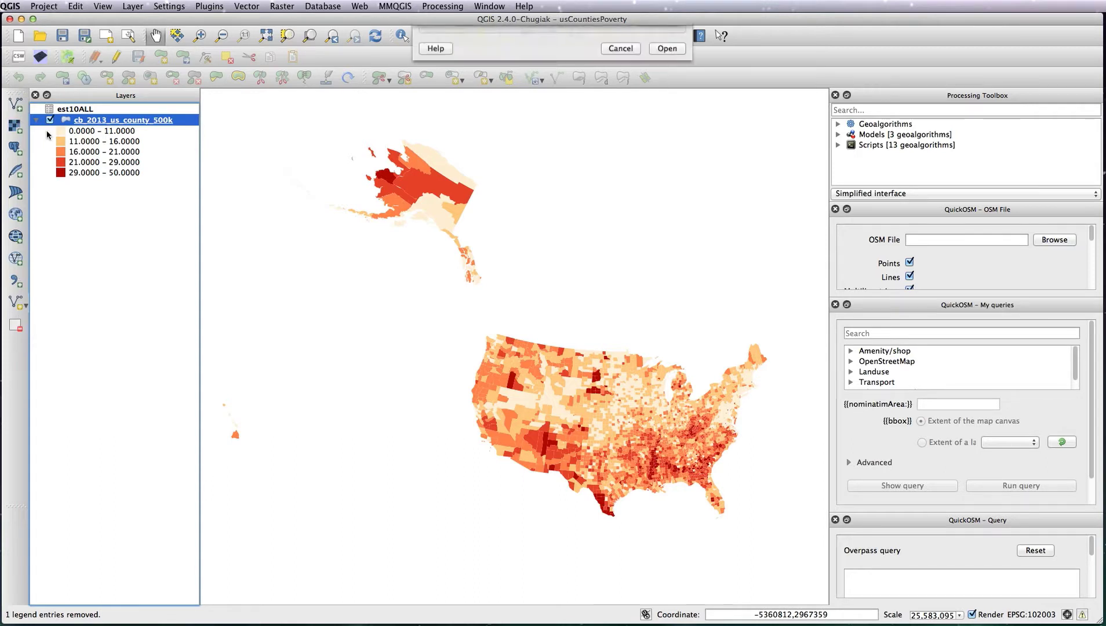
pyautogui.click(659, 101)
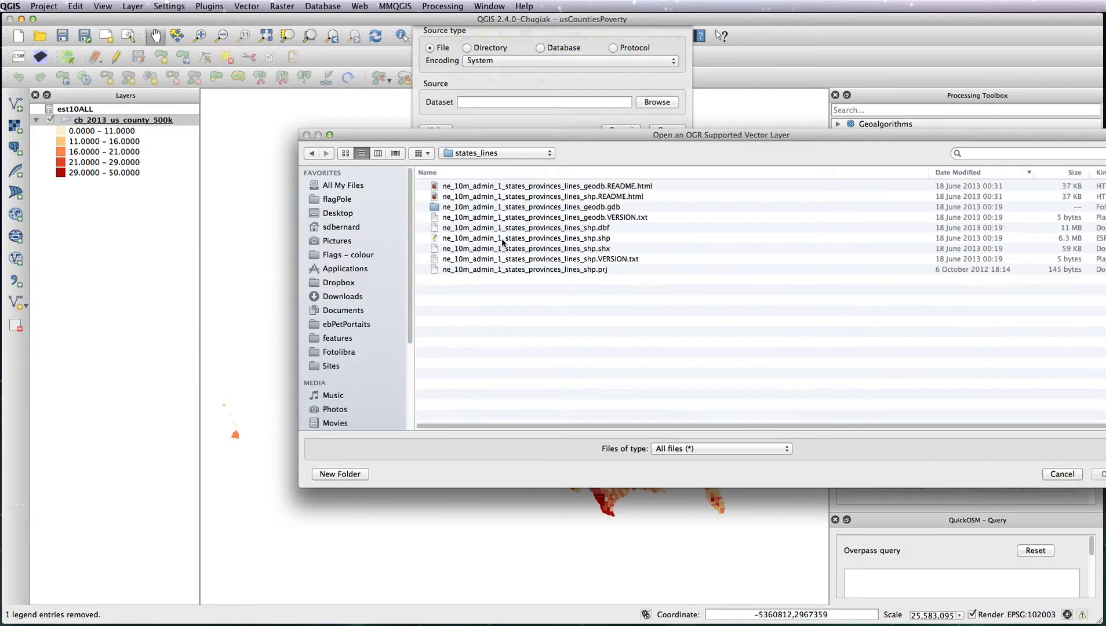
pyautogui.click(509, 240)
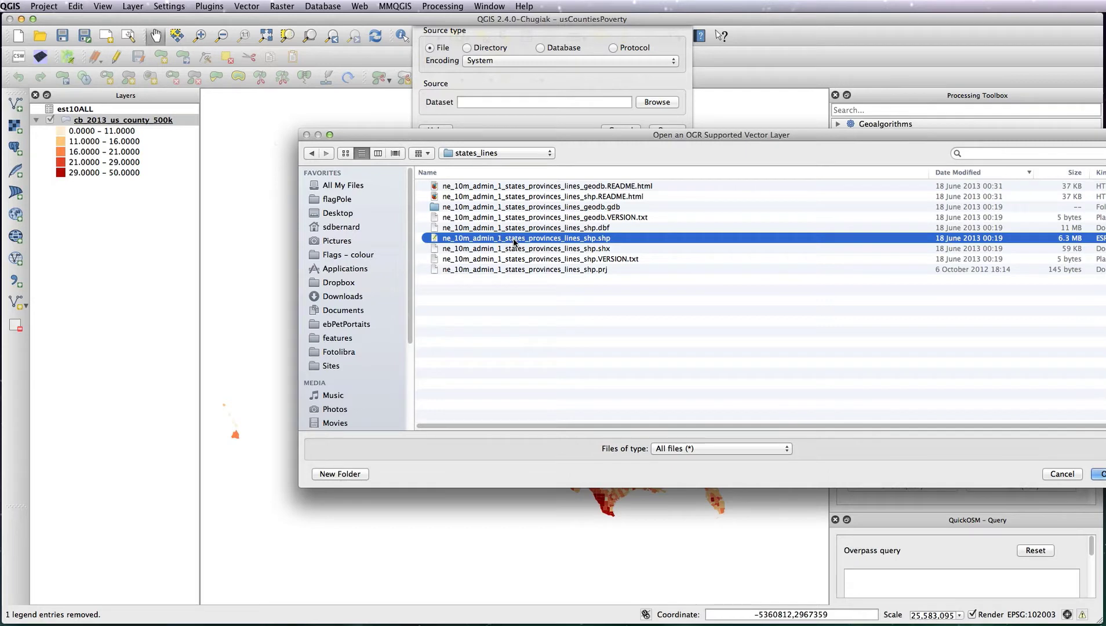
pyautogui.doubleClick(513, 239)
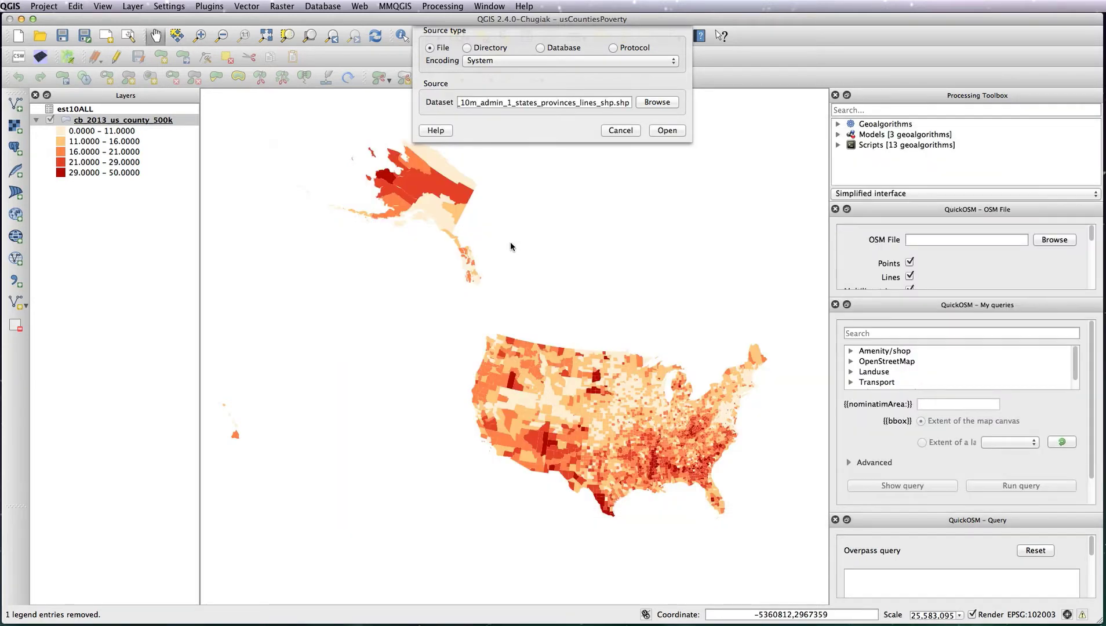
pyautogui.click(666, 130)
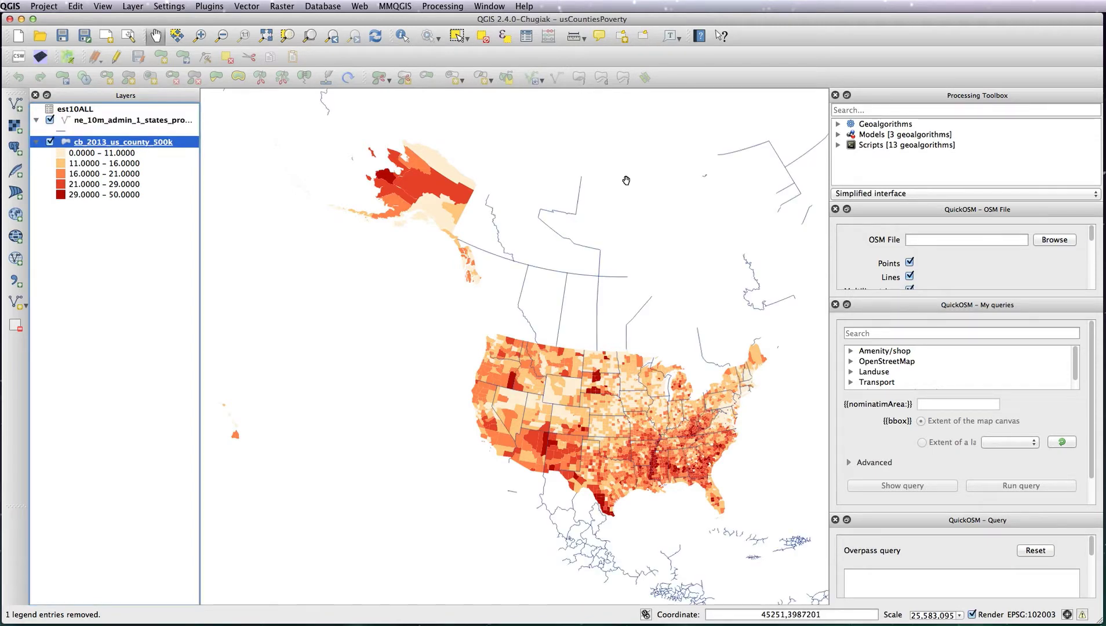
# Step: Give the boundary lines layer the feature subset "adm0_a3"='USA'
pyautogui.click(138, 122)
pyautogui.doubleClick(139, 121)
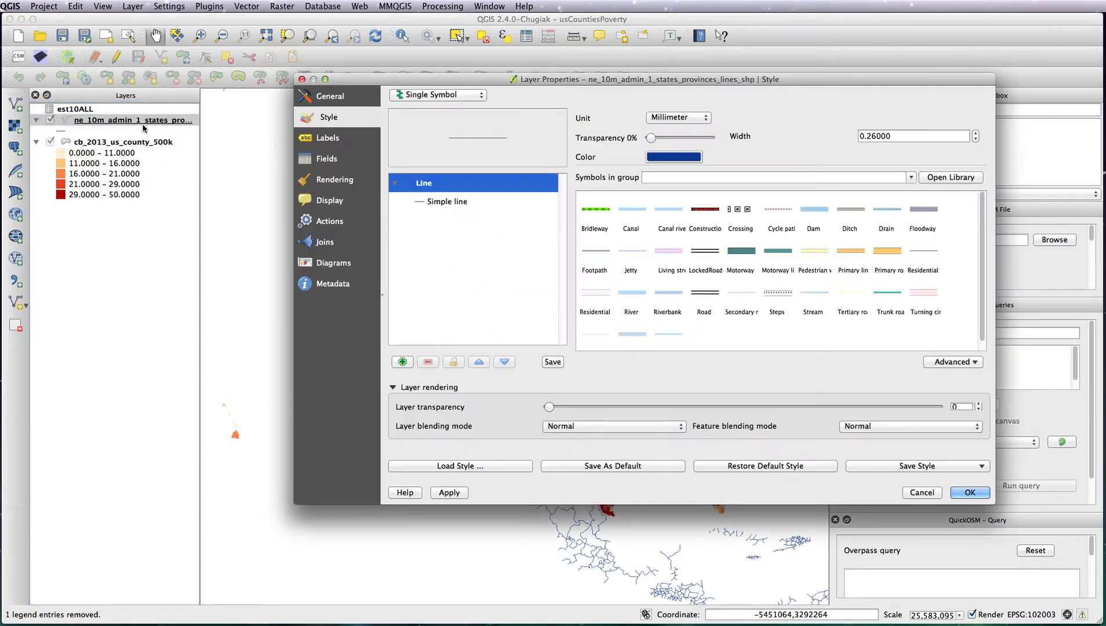
pyautogui.click(349, 100)
pyautogui.click(988, 415)
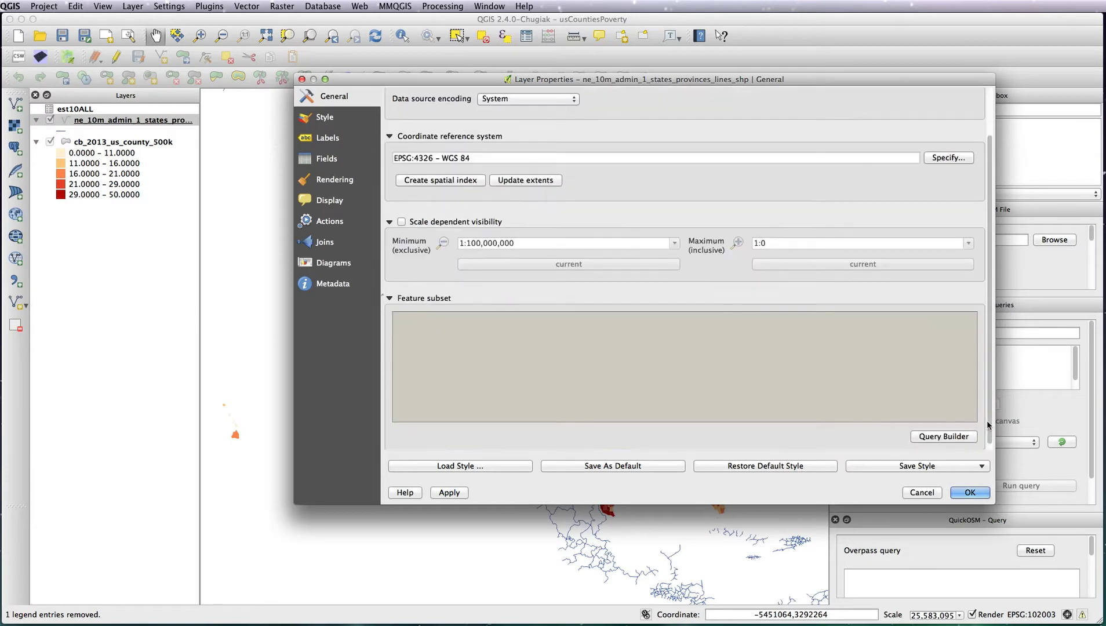
pyautogui.click(958, 435)
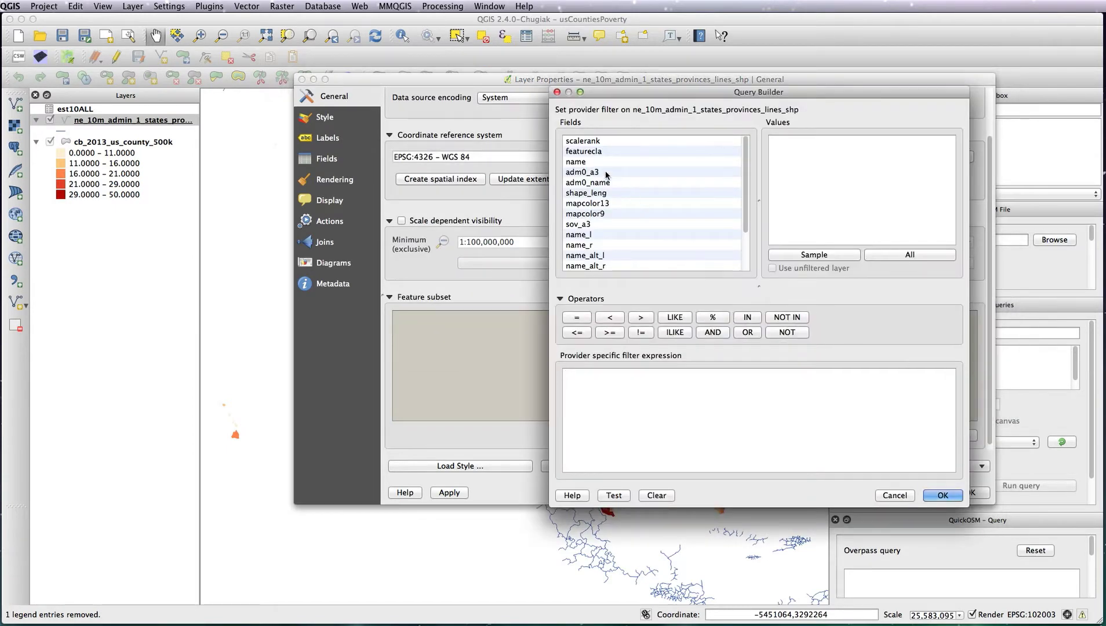
pyautogui.doubleClick(593, 172)
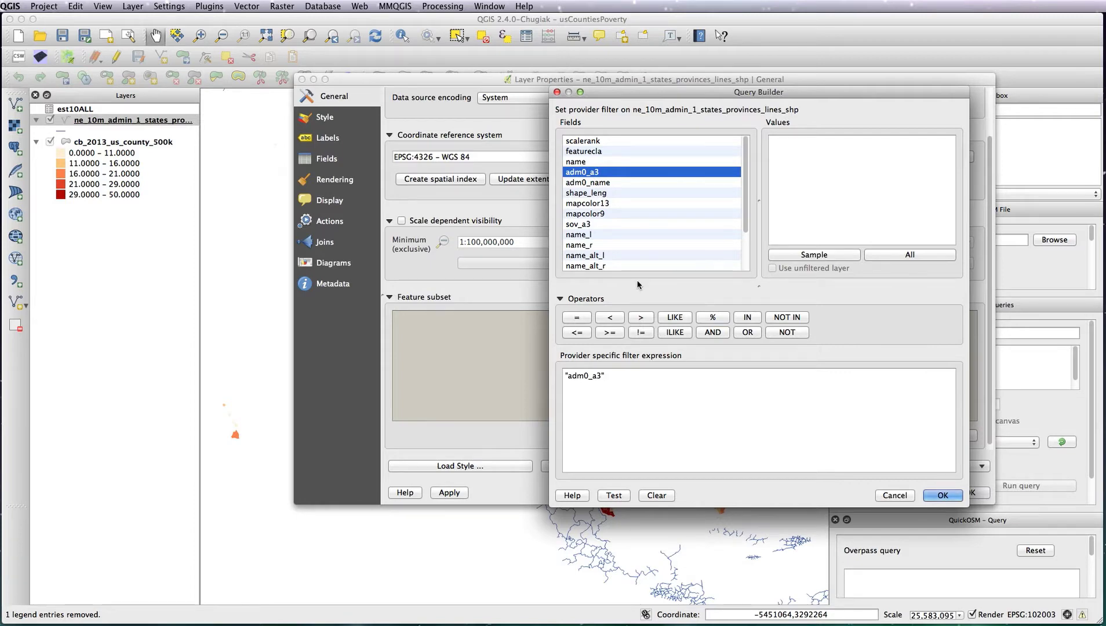
pyautogui.write("='USA'")
pyautogui.click(943, 495)
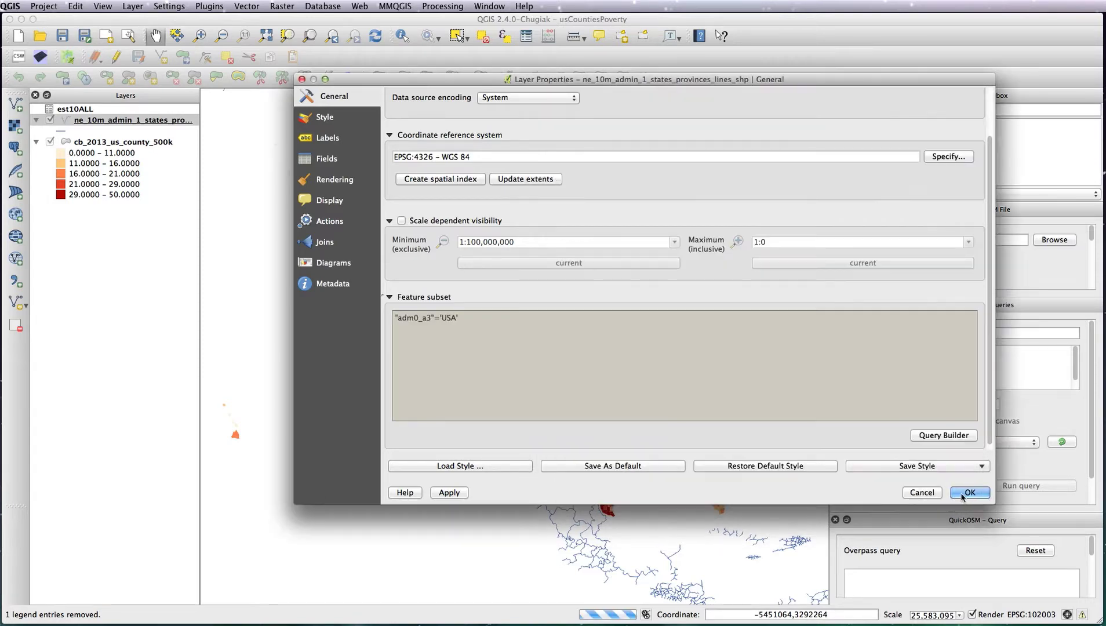
pyautogui.click(966, 493)
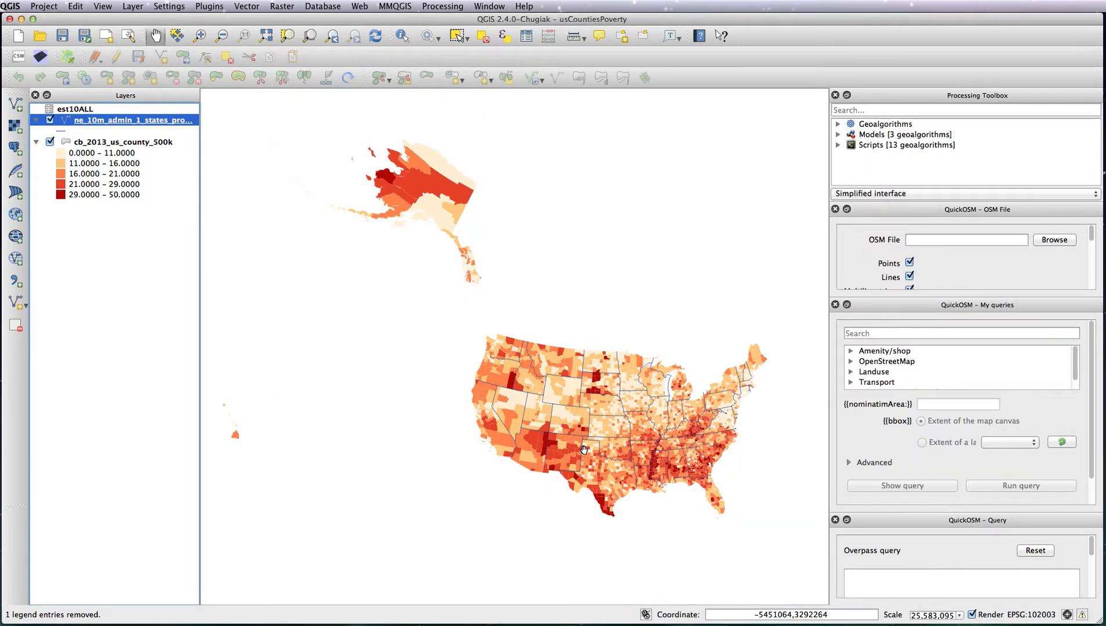
# Step: Make the state boundary simple line colour white
pyautogui.doubleClick(133, 120)
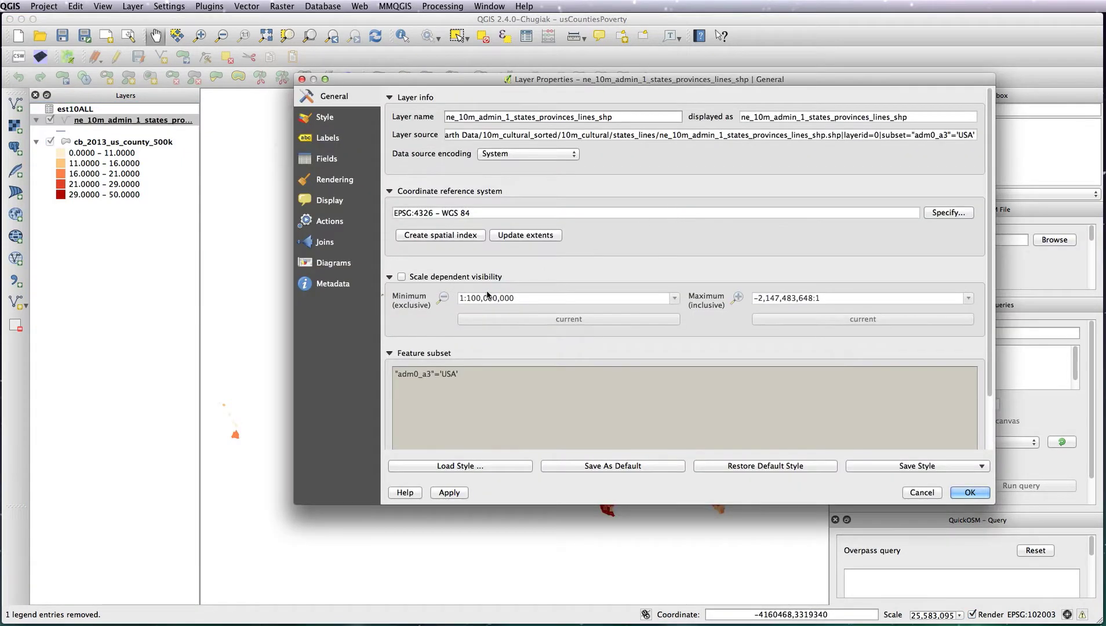
pyautogui.click(329, 118)
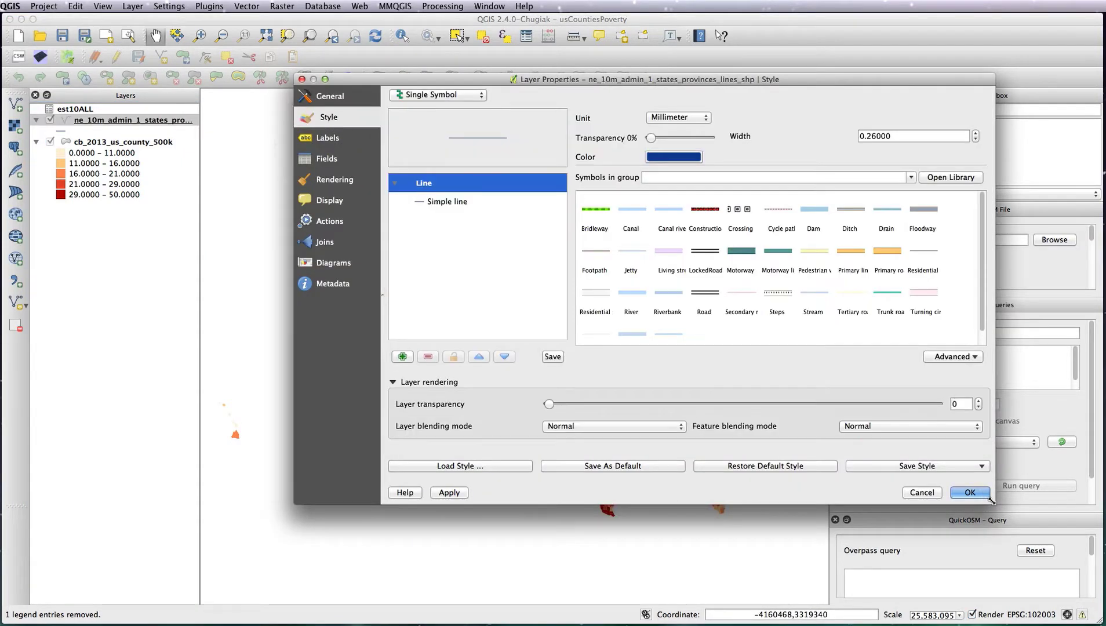
pyautogui.moveTo(842, 418); pyautogui.dragTo(841, 484)
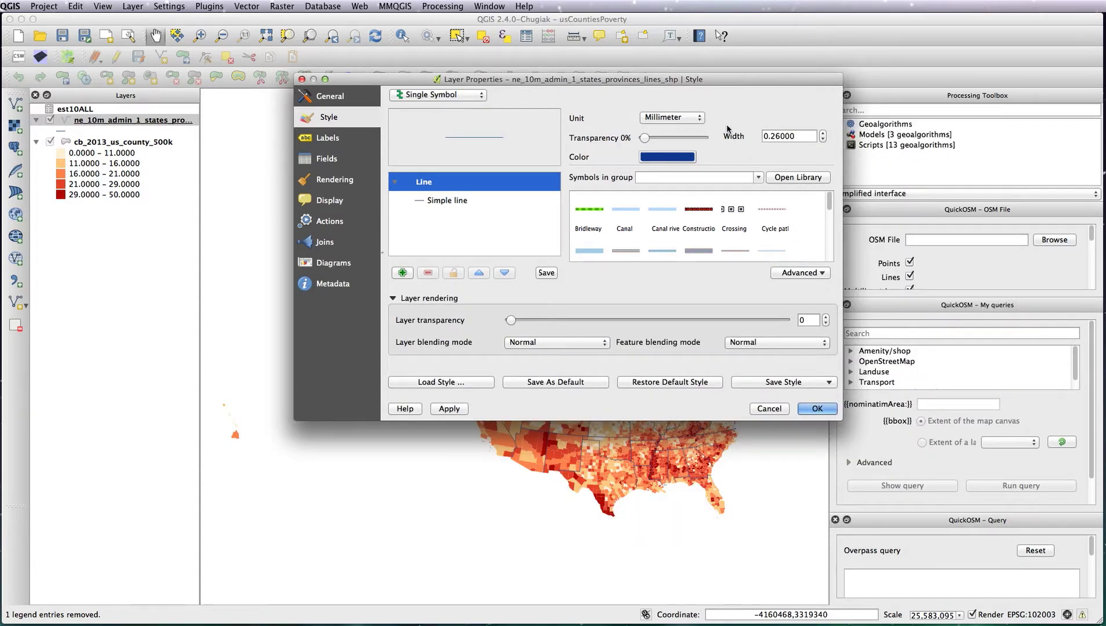
pyautogui.moveTo(703, 84); pyautogui.dragTo(366, 75)
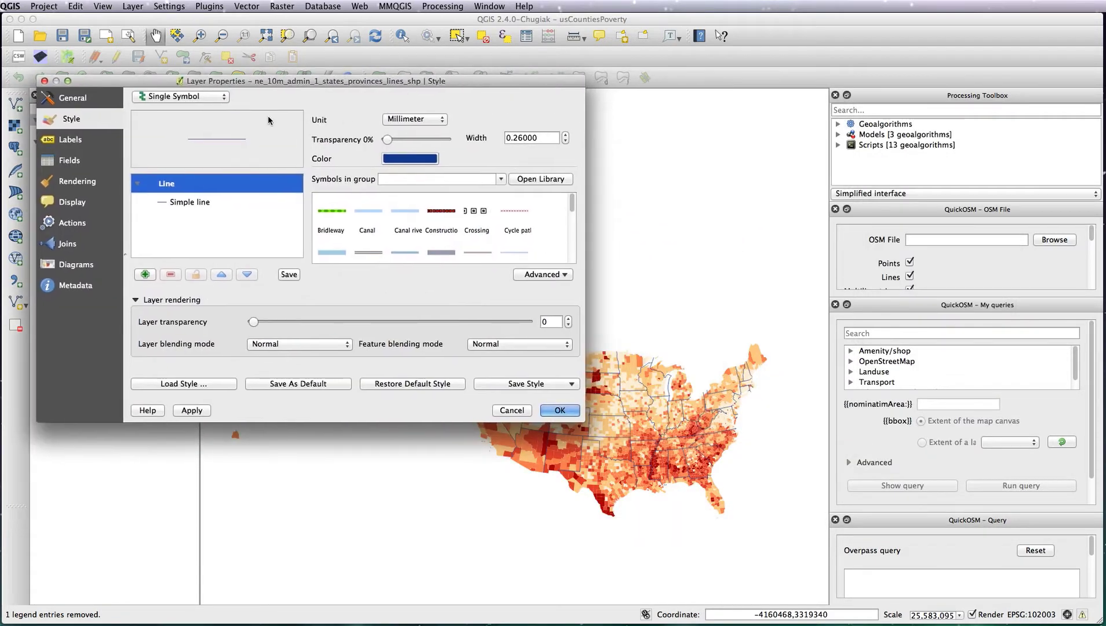
pyautogui.click(221, 204)
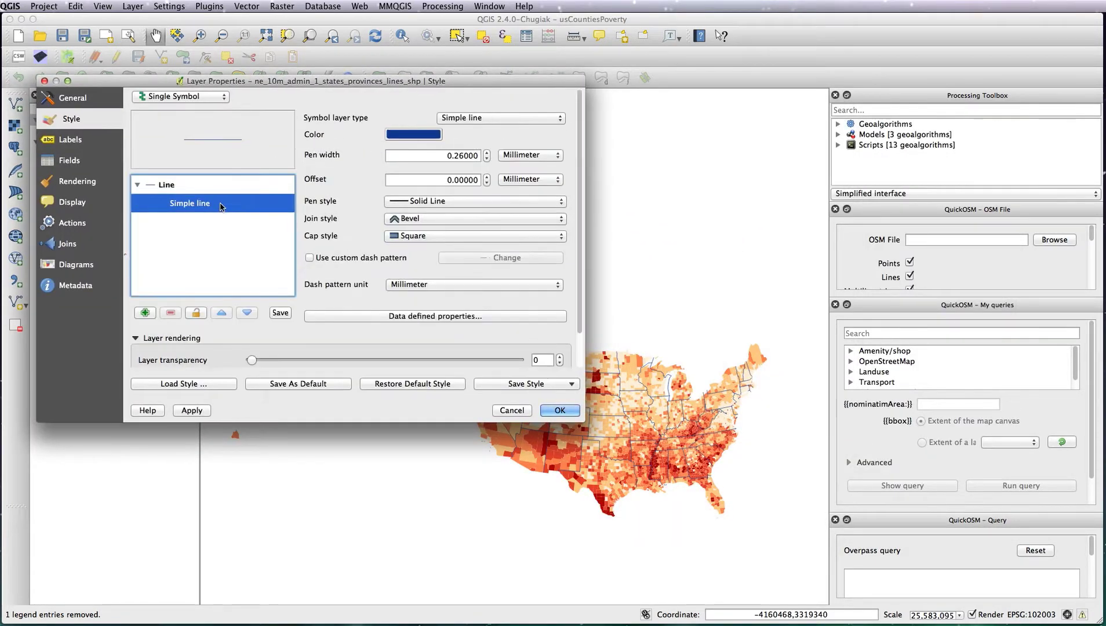
pyautogui.click(407, 136)
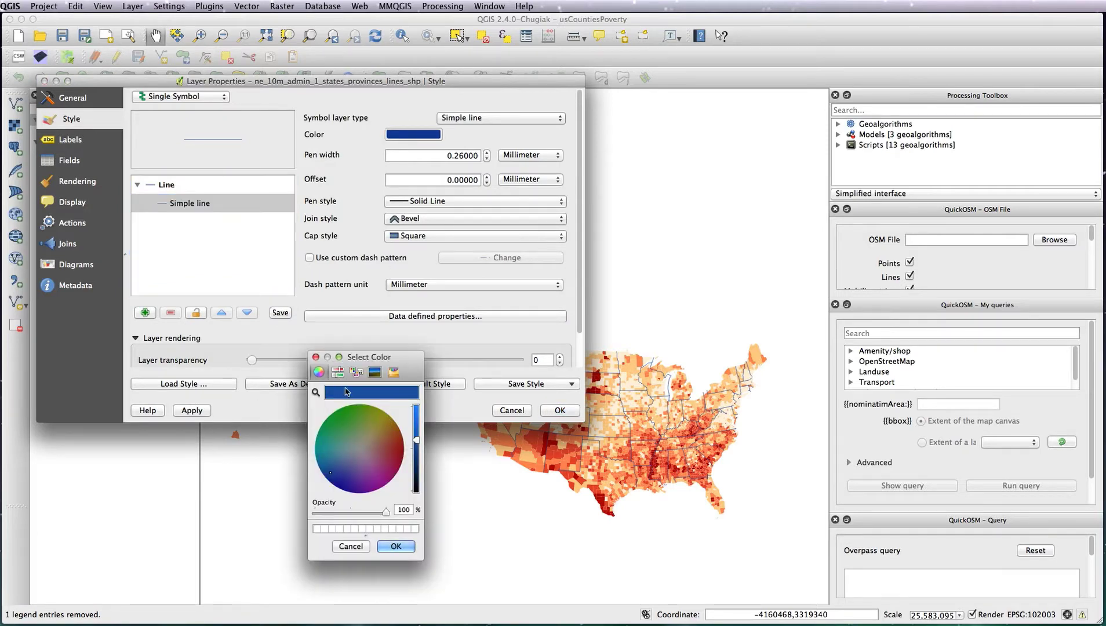
pyautogui.click(338, 372)
pyautogui.moveTo(334, 436); pyautogui.dragTo(387, 432)
pyautogui.click(396, 546)
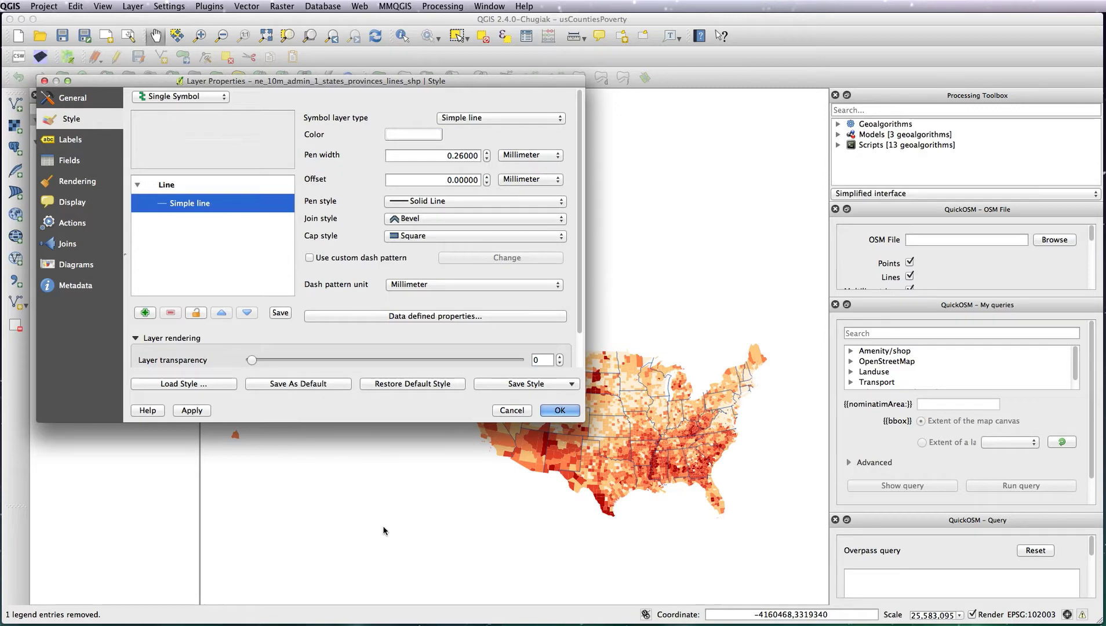
# Step: Set the boundary line width to 0.5 mm and apply the style
pyautogui.click(462, 155)
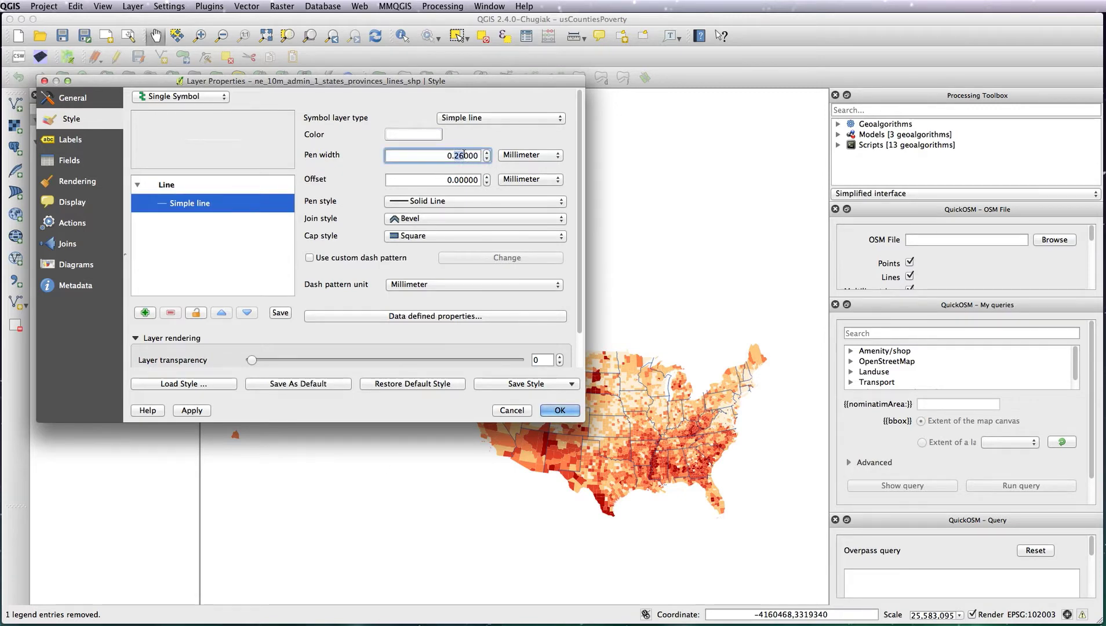
pyautogui.doubleClick(464, 155)
pyautogui.write('5000')
pyautogui.click(561, 412)
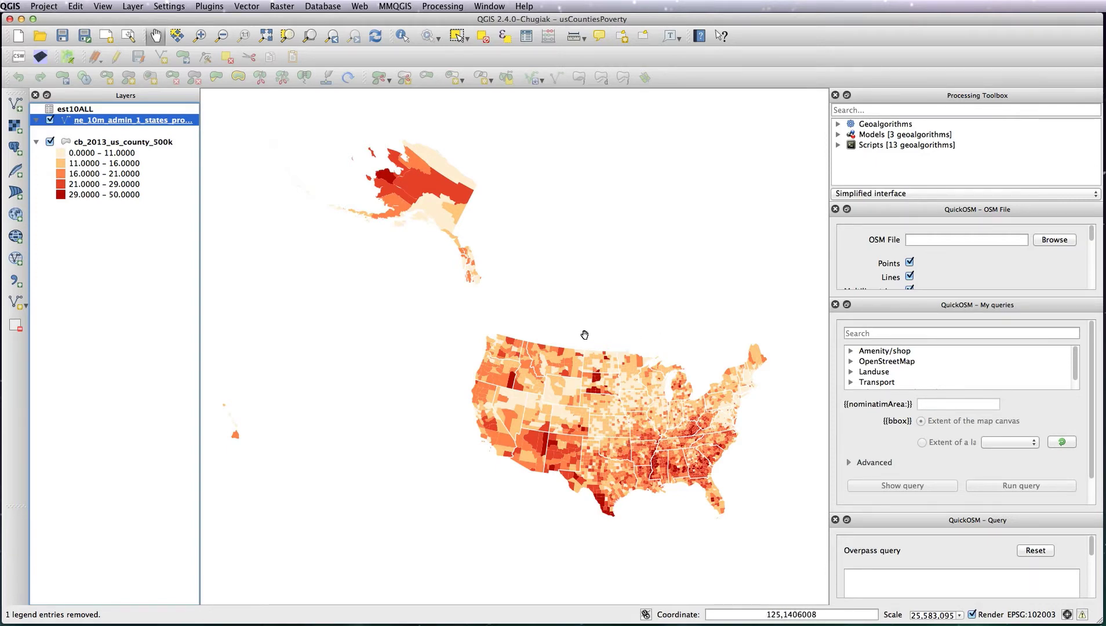
# Step: Delete the Alaska and Hawaii inset maps from the print layout
pyautogui.press('super+grave')
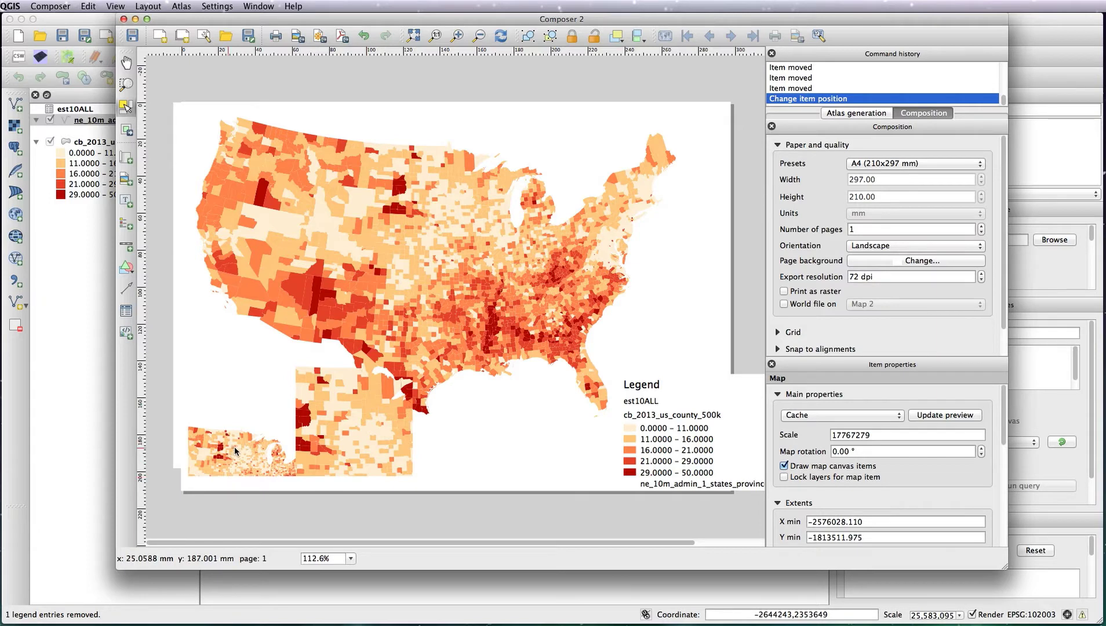
pyautogui.moveTo(235, 450); pyautogui.dragTo(263, 417)
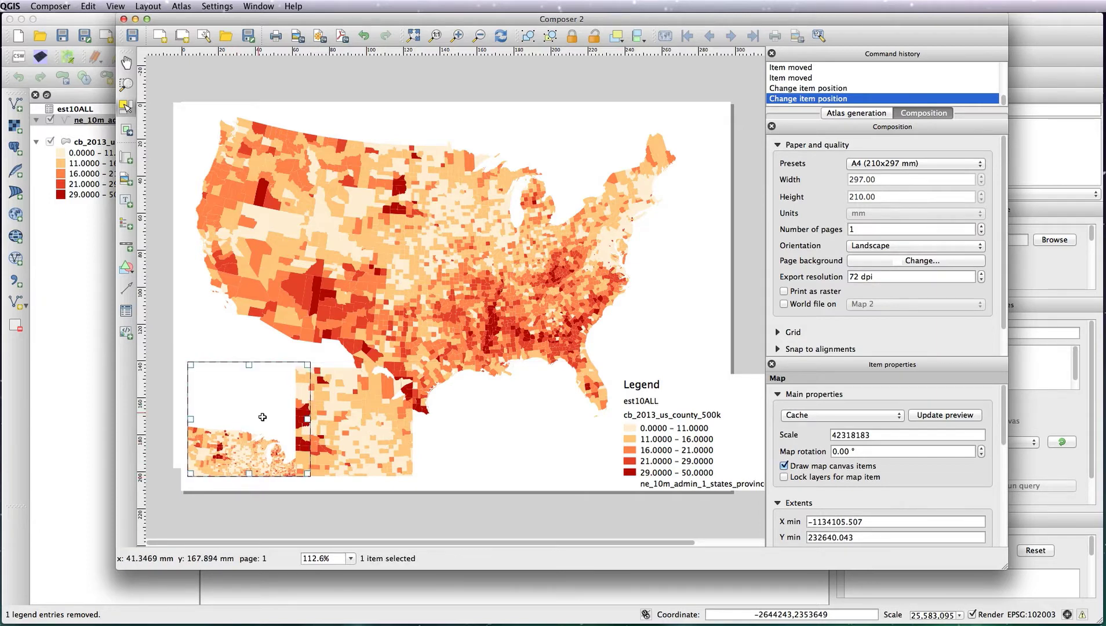
pyautogui.press('Delete')
pyautogui.click(382, 439)
pyautogui.press('Delete')
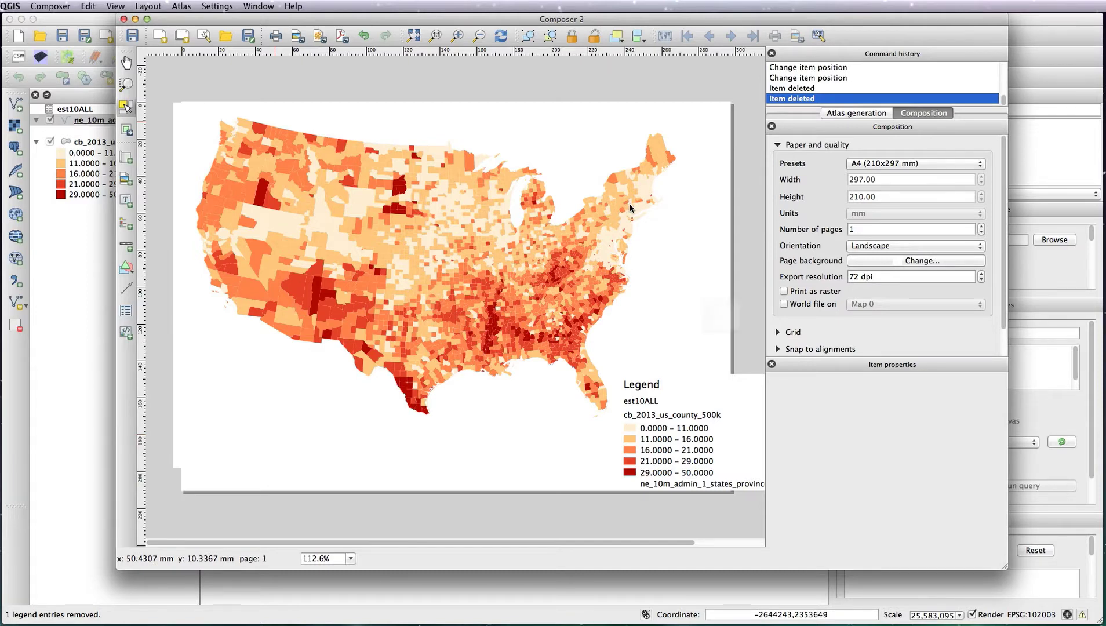
# Step: Export the layout as SVG named usmainmap and return to the main window
pyautogui.write('usmainmap')
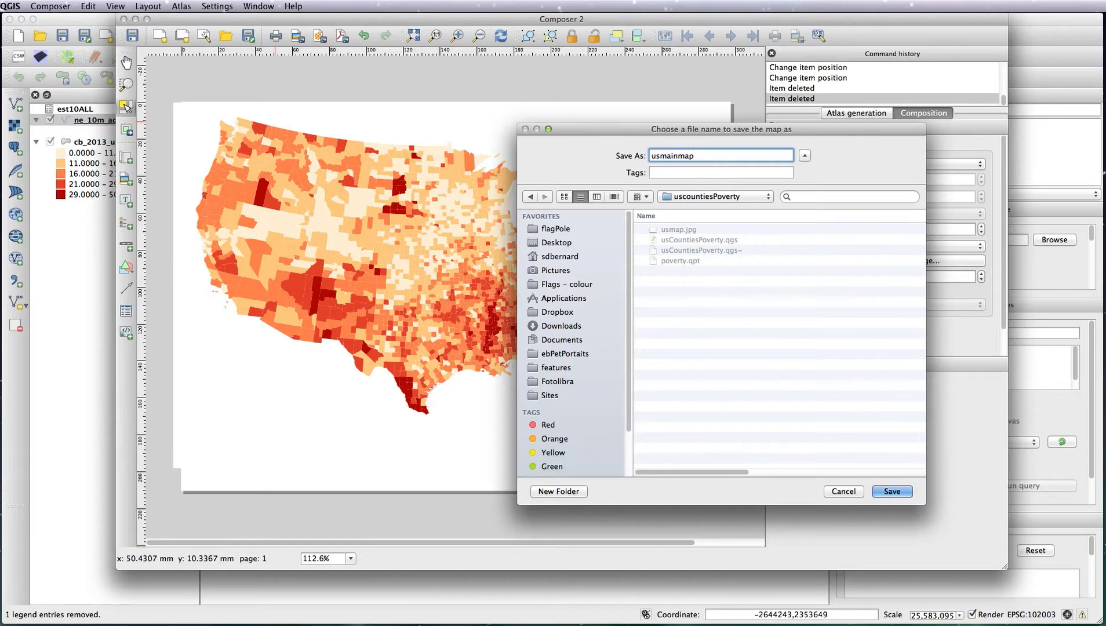
pyautogui.press('Return')
pyautogui.press('Return')
pyautogui.click(92, 365)
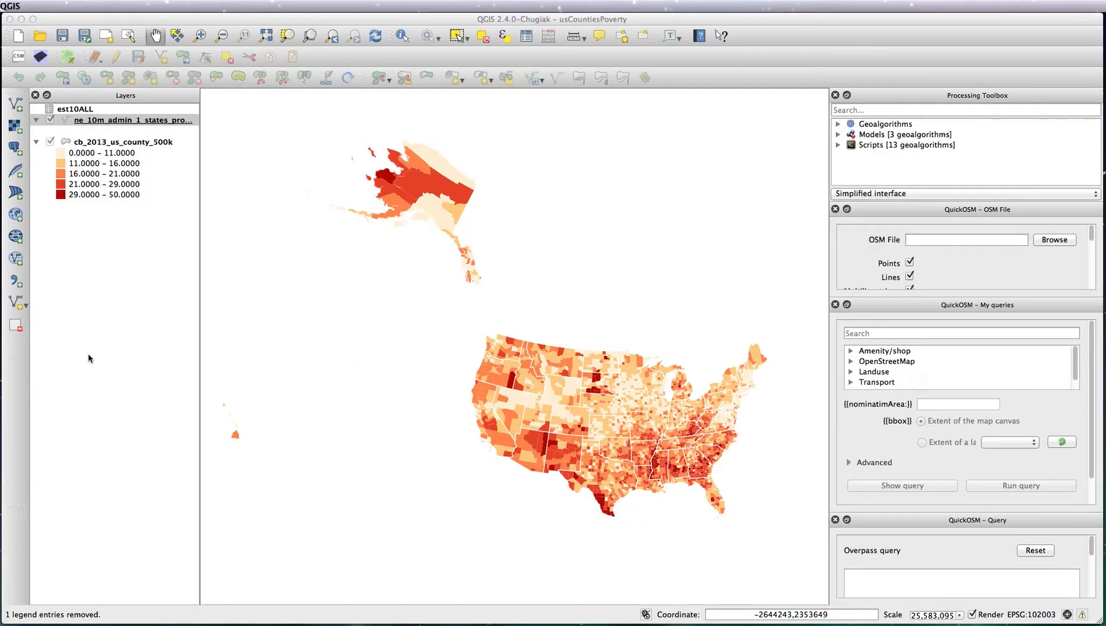
# Step: Set the project CRS to Alaska_Albers_Equal_Area_Conic
pyautogui.hotkey('ctrl', 'shift', 'p')
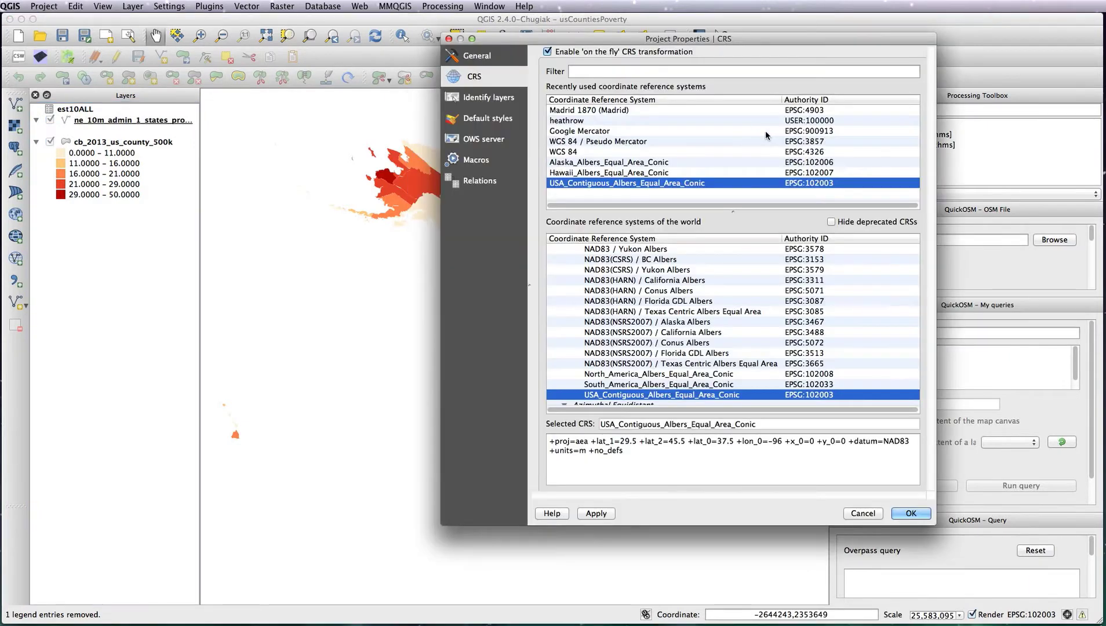
pyautogui.click(625, 162)
pyautogui.press('Return')
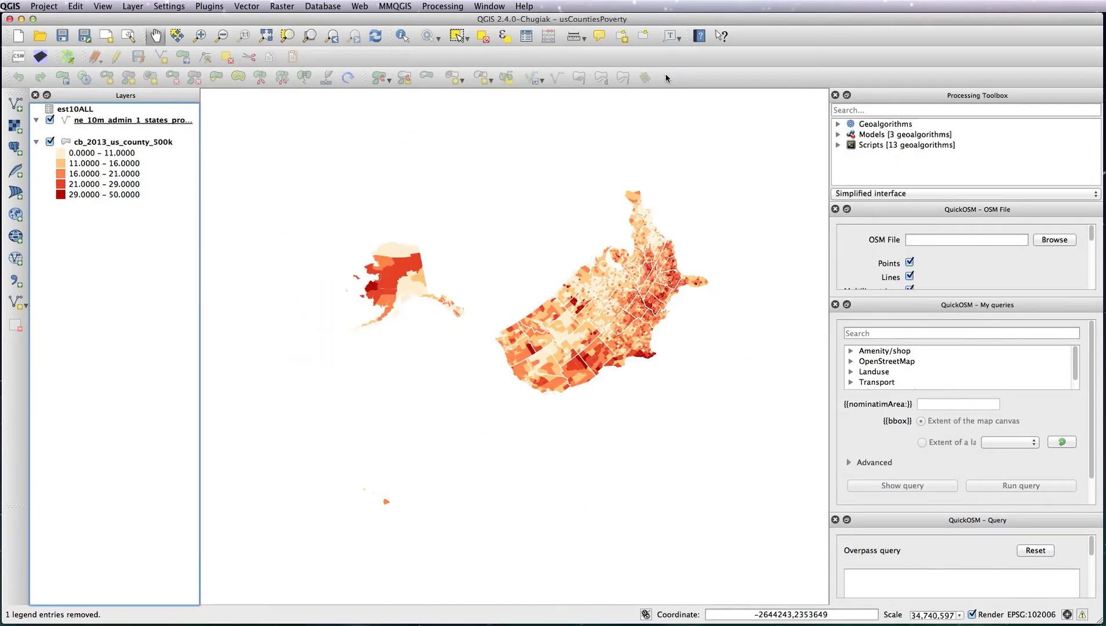
# Step: Zoom in with a box drawn around Alaska
pyautogui.hotkey('ctrl', '+')
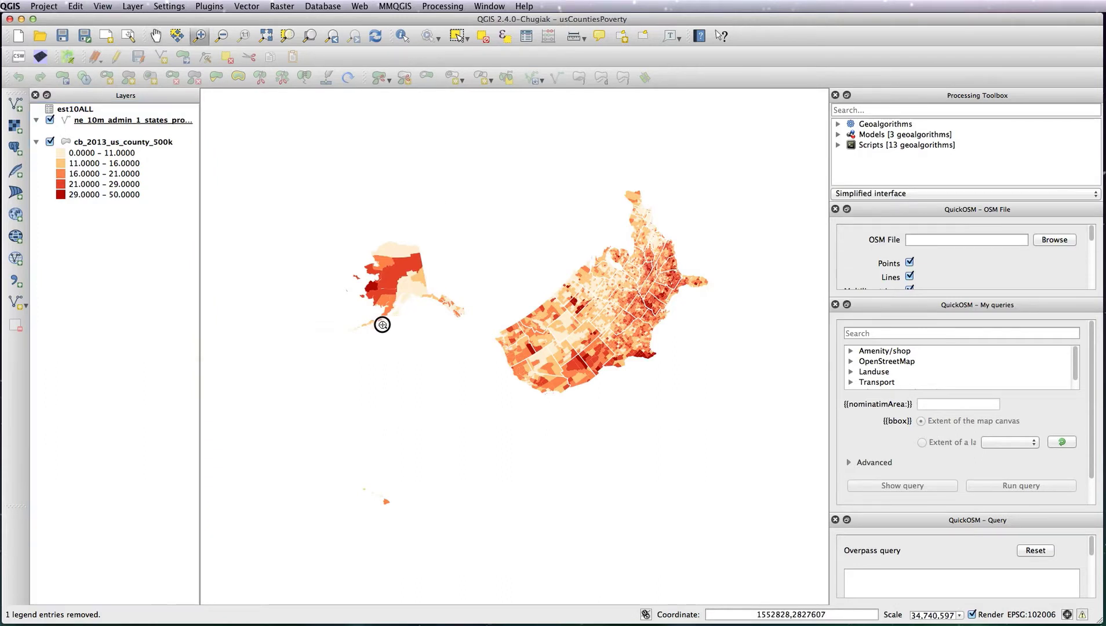
pyautogui.moveTo(468, 218); pyautogui.dragTo(340, 340)
pyautogui.press('super+grave')
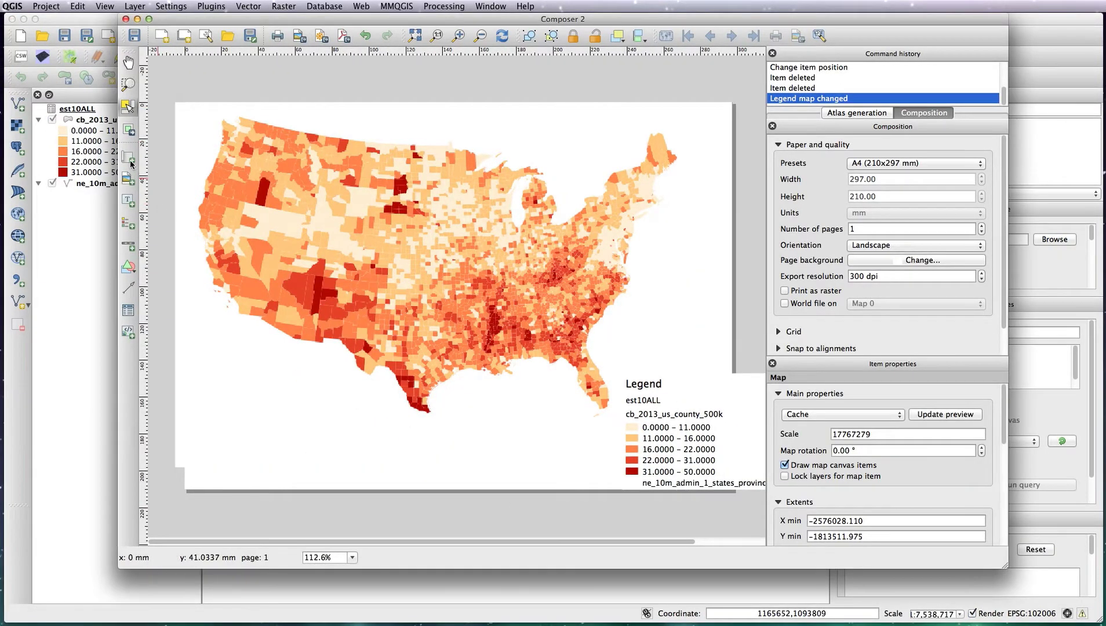
# Step: Add a new map frame at the layout's lower left and delete the main US map
pyautogui.click(155, 186)
pyautogui.moveTo(198, 353); pyautogui.dragTo(321, 469)
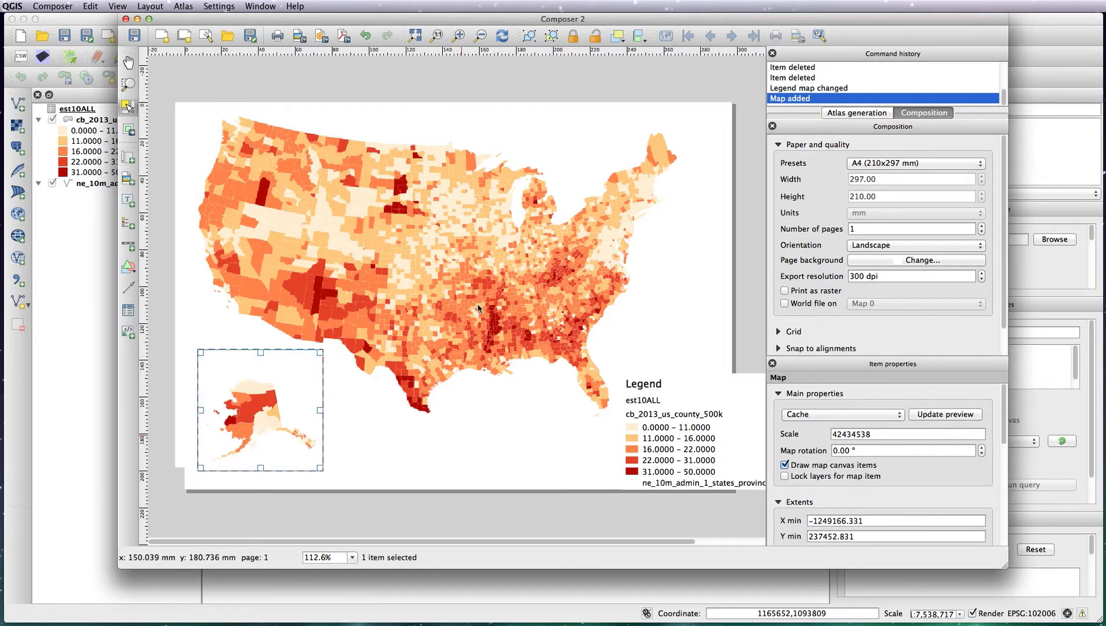
pyautogui.click(342, 197)
pyautogui.press('Delete')
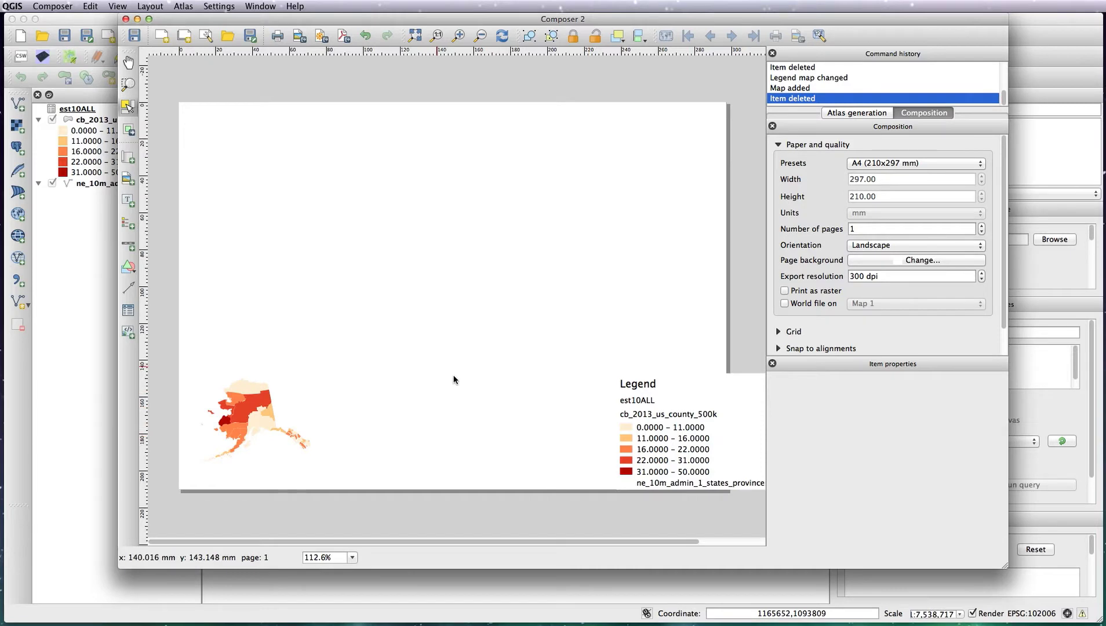
# Step: Export the layout as SVG named alaska, then zoom the main map to full extent
pyautogui.click(321, 38)
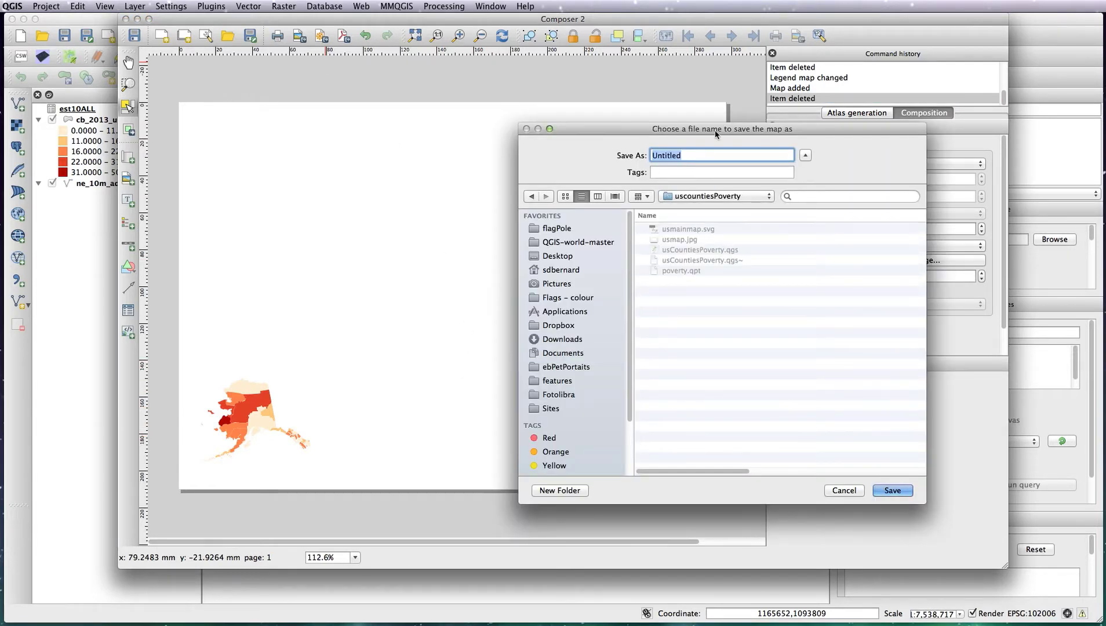
pyautogui.write('alaska')
pyautogui.press('Return')
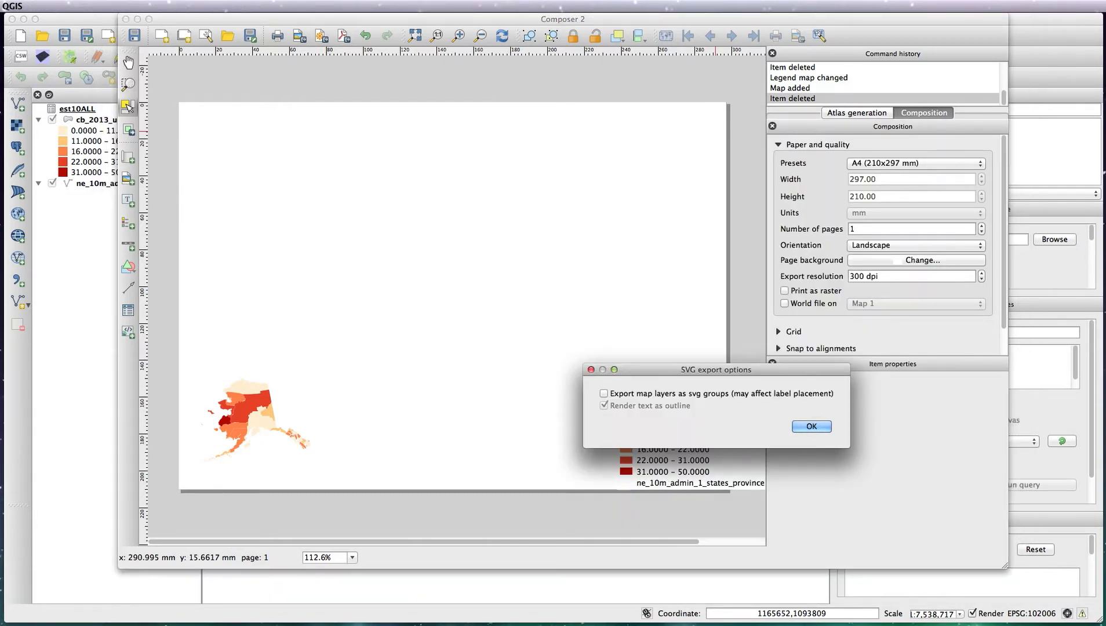
pyautogui.press('Return')
pyautogui.click(114, 449)
pyautogui.hotkey('ctrl', 'shift', 'f')
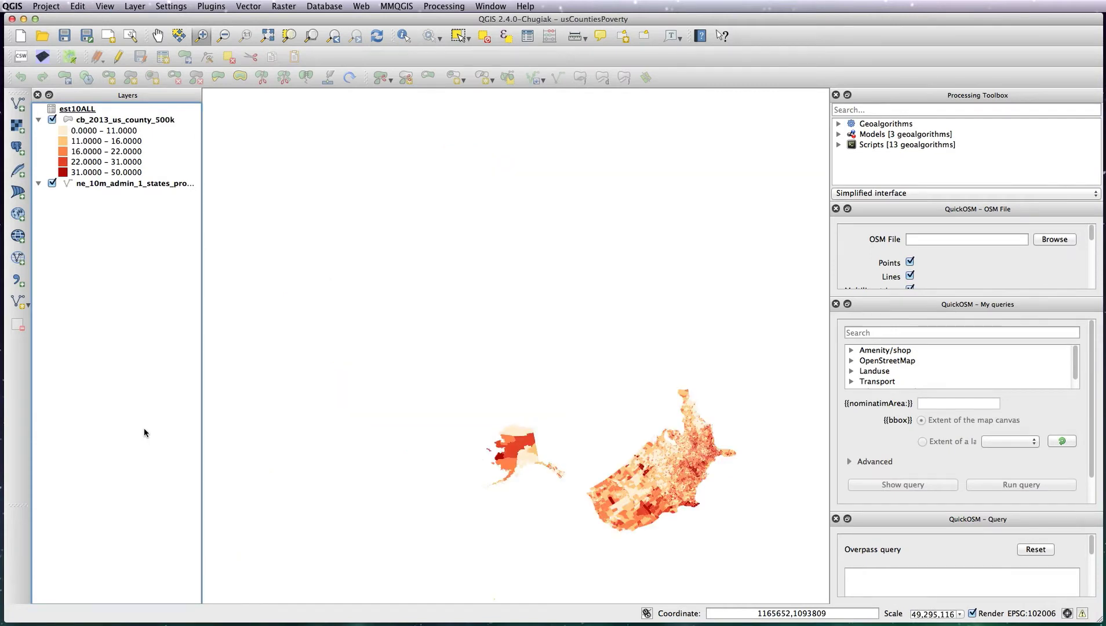
# Step: Zoom onto the Hawaiian islands and set the project CRS to Hawaii_Albers_Equal_Area_Conic (EPSG:102007)
pyautogui.moveTo(630, 376); pyautogui.dragTo(434, 589)
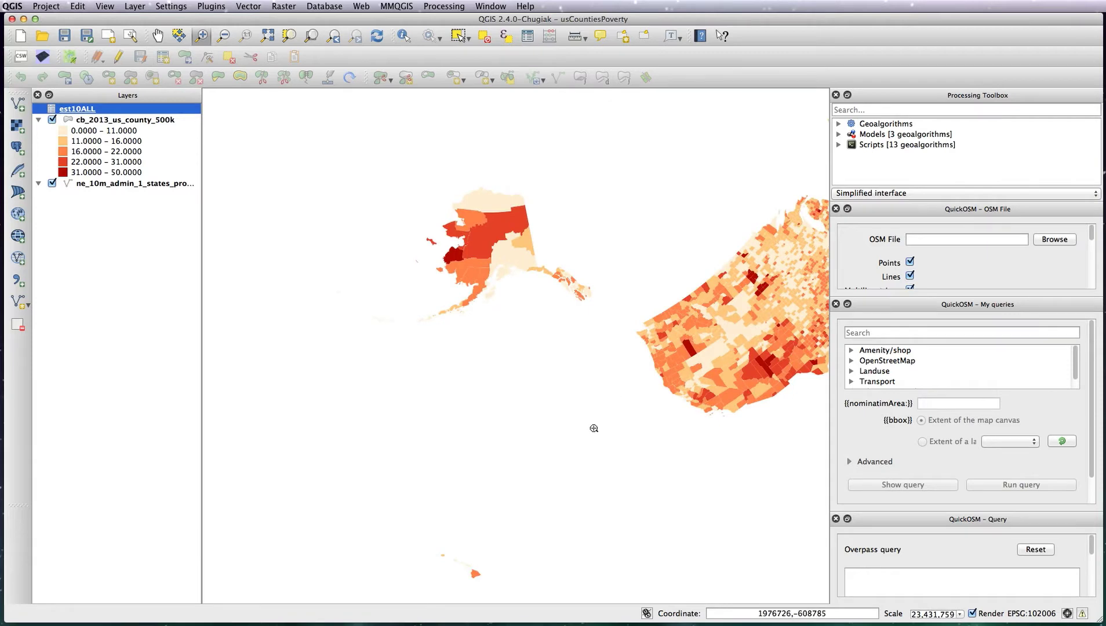
pyautogui.moveTo(440, 548); pyautogui.dragTo(496, 590)
pyautogui.press('super+shift+p')
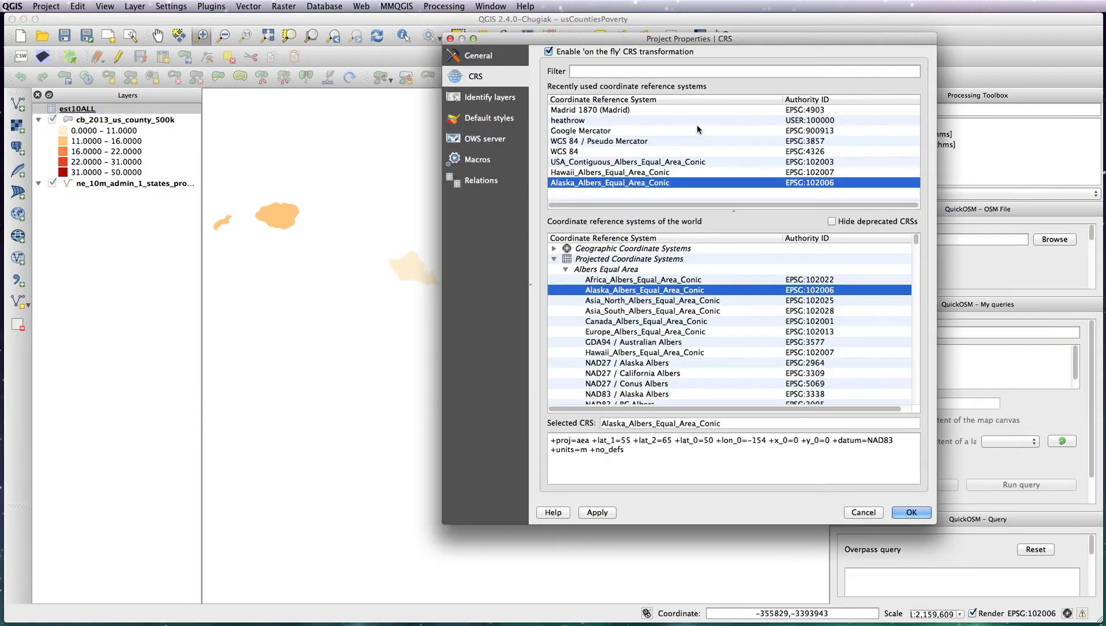
pyautogui.click(609, 173)
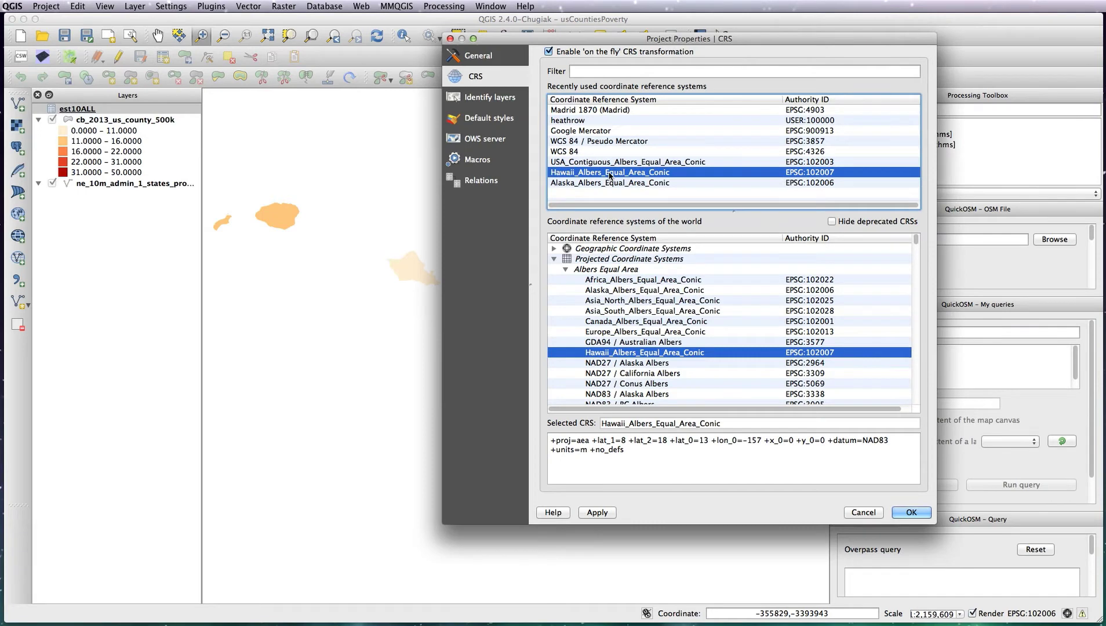
pyautogui.click(913, 513)
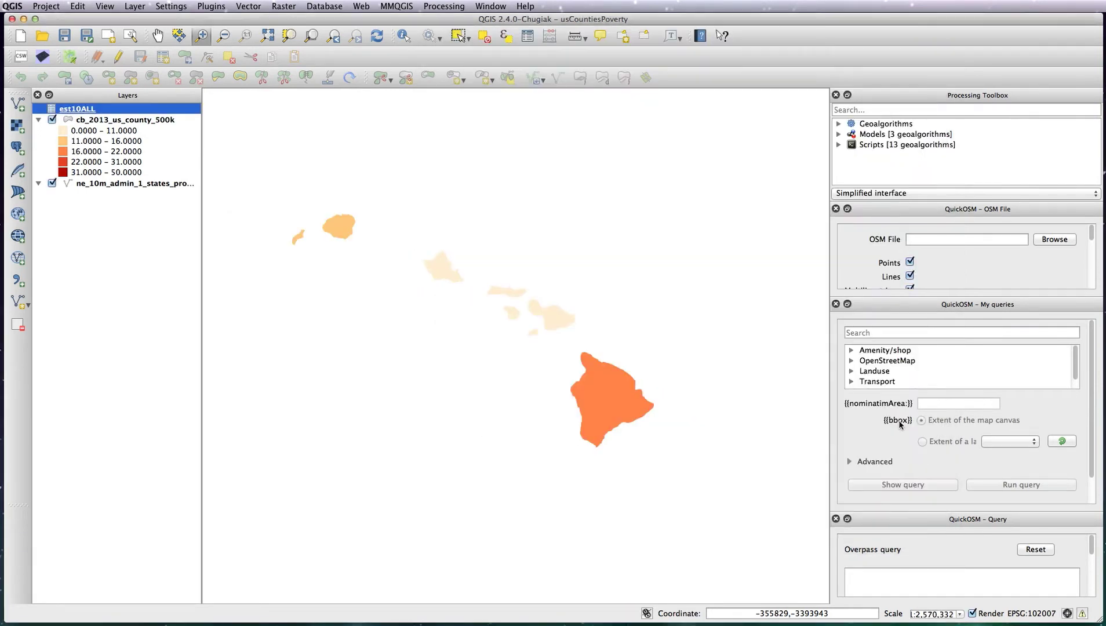
pyautogui.press('super+r')
pyautogui.moveTo(276, 190); pyautogui.dragTo(686, 476)
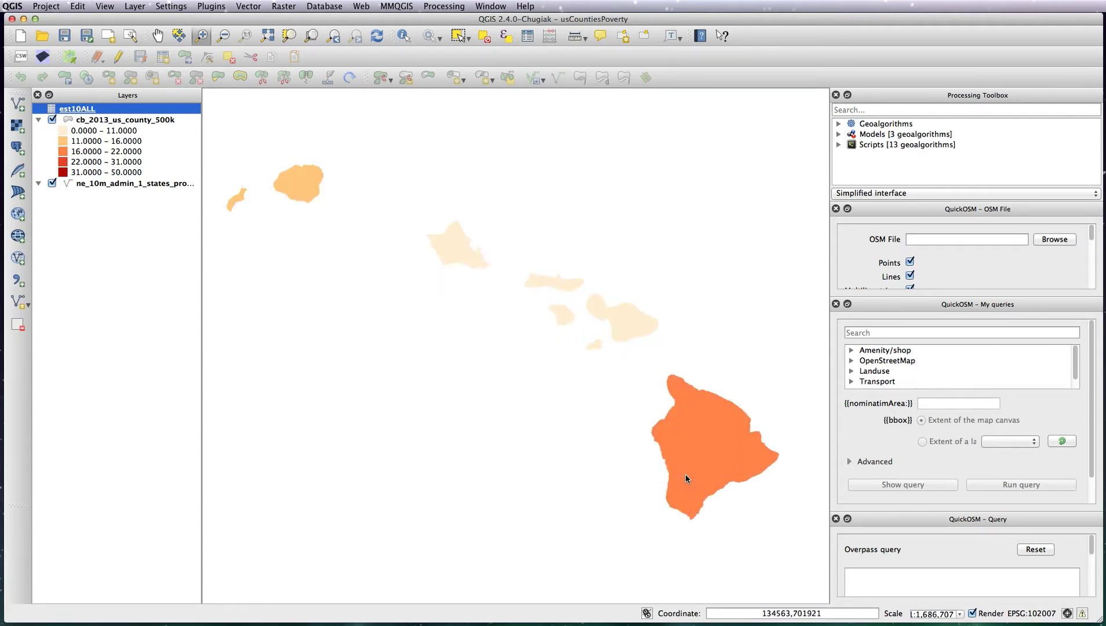
# Step: In the print layout, delete the Alaska map and draw a new map frame at the lower left
pyautogui.press('super+grave')
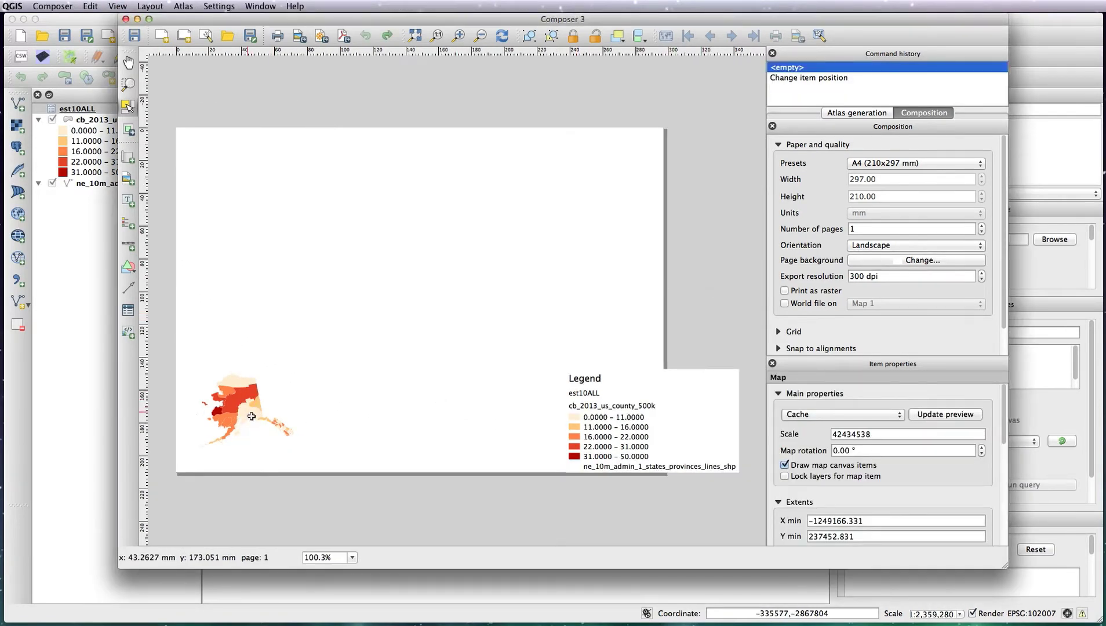
pyautogui.click(264, 396)
pyautogui.press('Delete')
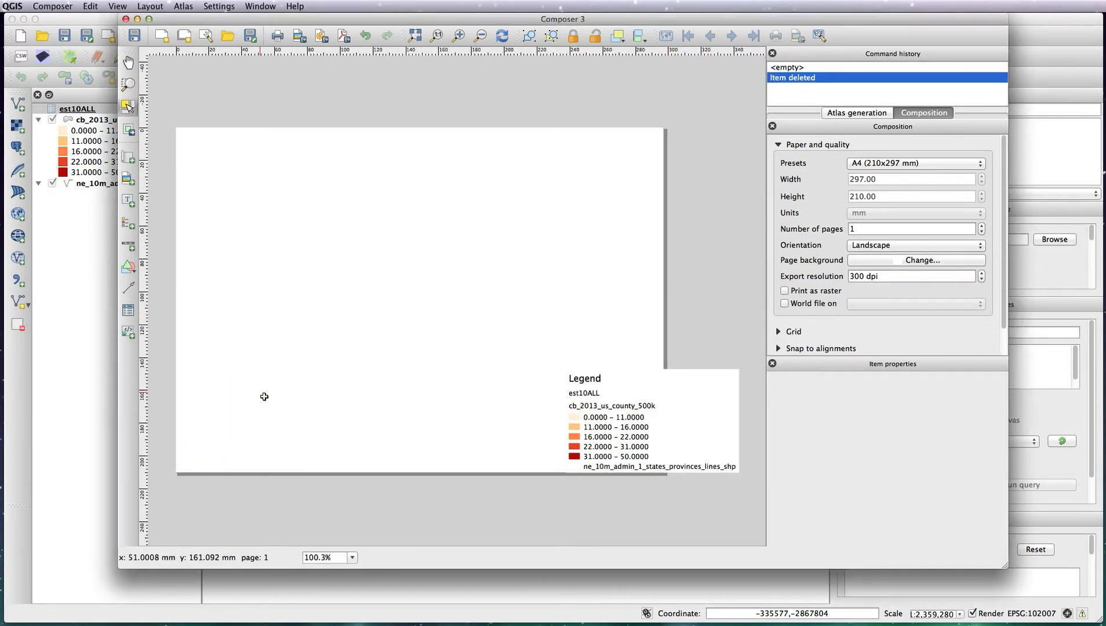
pyautogui.click(130, 159)
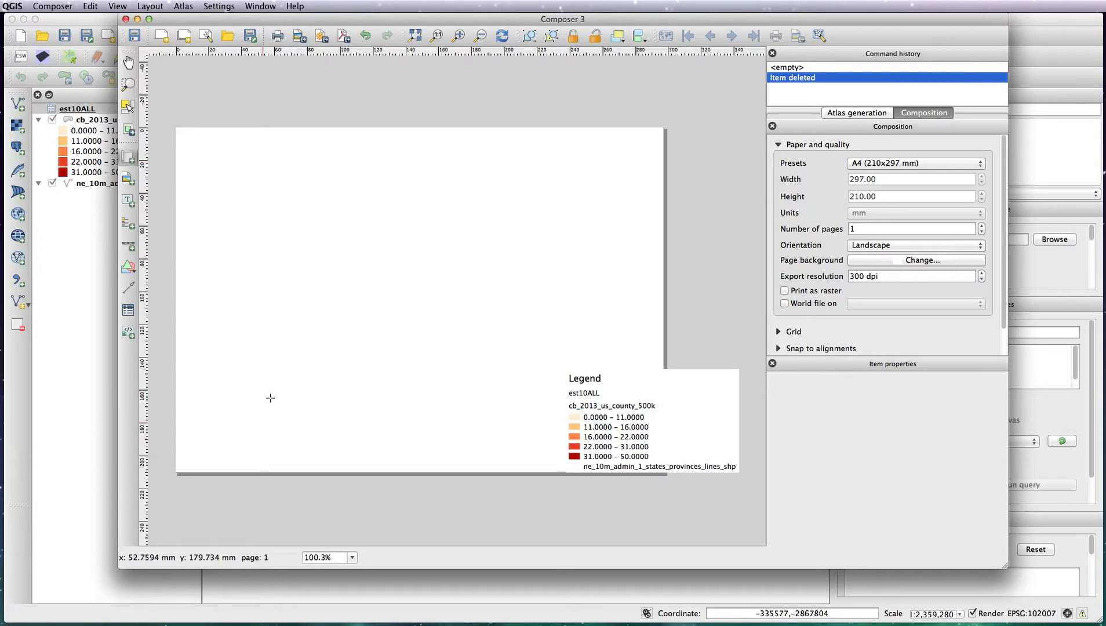
pyautogui.moveTo(362, 444); pyautogui.dragTo(382, 460)
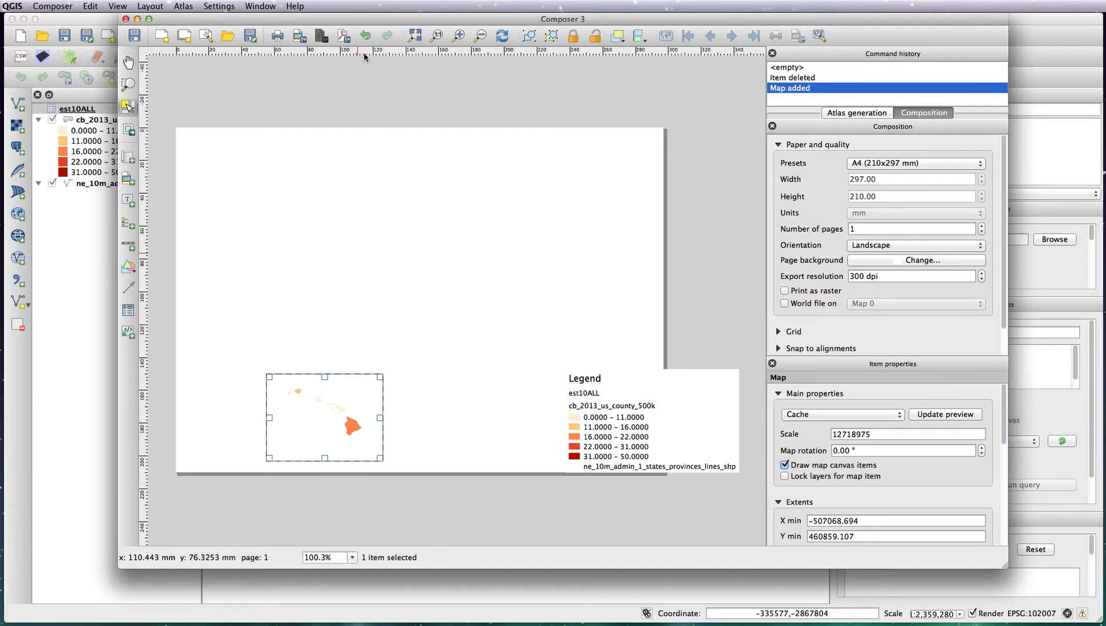
# Step: Export the layout as an SVG named 'hawaii'
pyautogui.write('hawaii')
pyautogui.press('Return')
pyautogui.press('Return')
pyautogui.press('super+w')
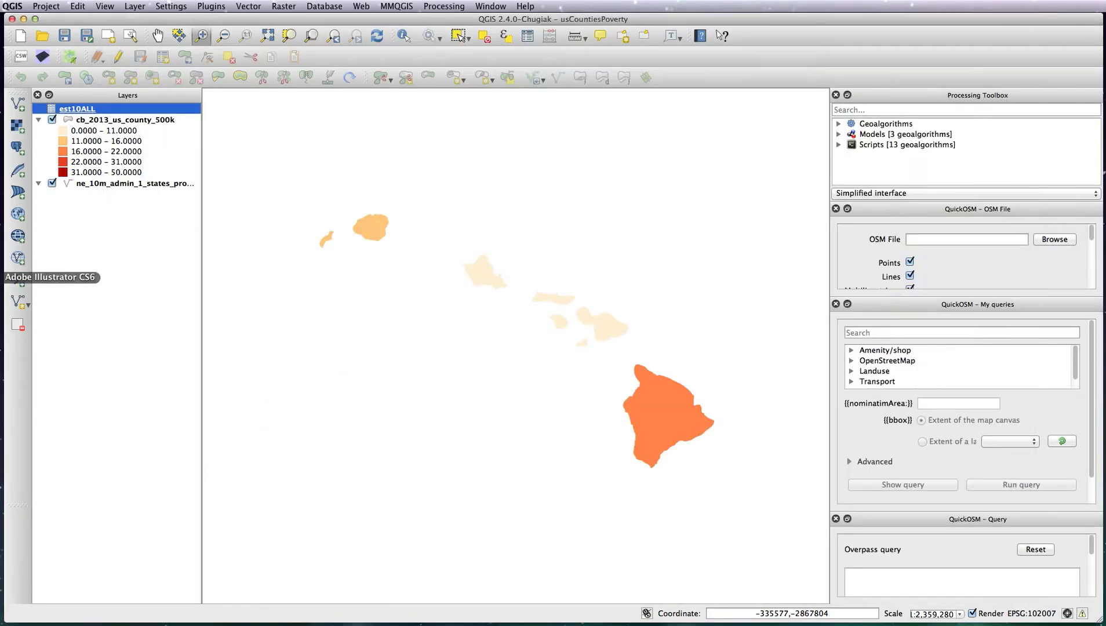
# Step: Open hawaii.svg, alaska.svg and usmainmap.svg from the uscountiesPoverty folder in Illustrator
pyautogui.click(8, 277)
pyautogui.press('super+o')
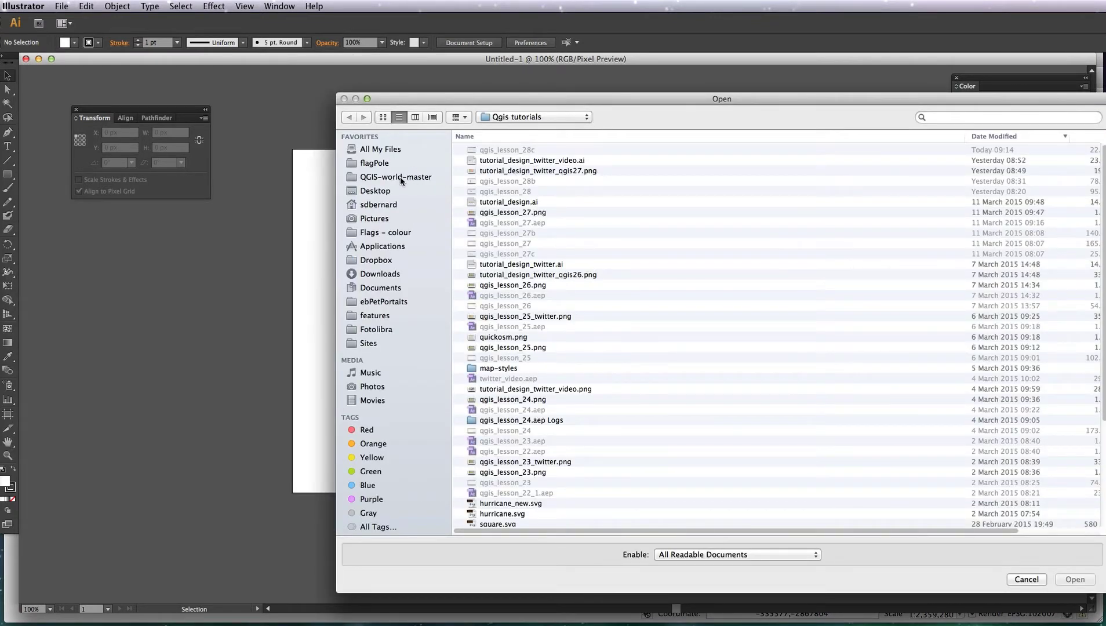
pyautogui.click(403, 177)
pyautogui.doubleClick(515, 150)
pyautogui.click(498, 152)
pyautogui.keyDown('super'); pyautogui.click(497, 171); pyautogui.keyUp('super')
pyautogui.keyDown('super'); pyautogui.click(504, 181); pyautogui.keyUp('super')
pyautogui.press('Return')
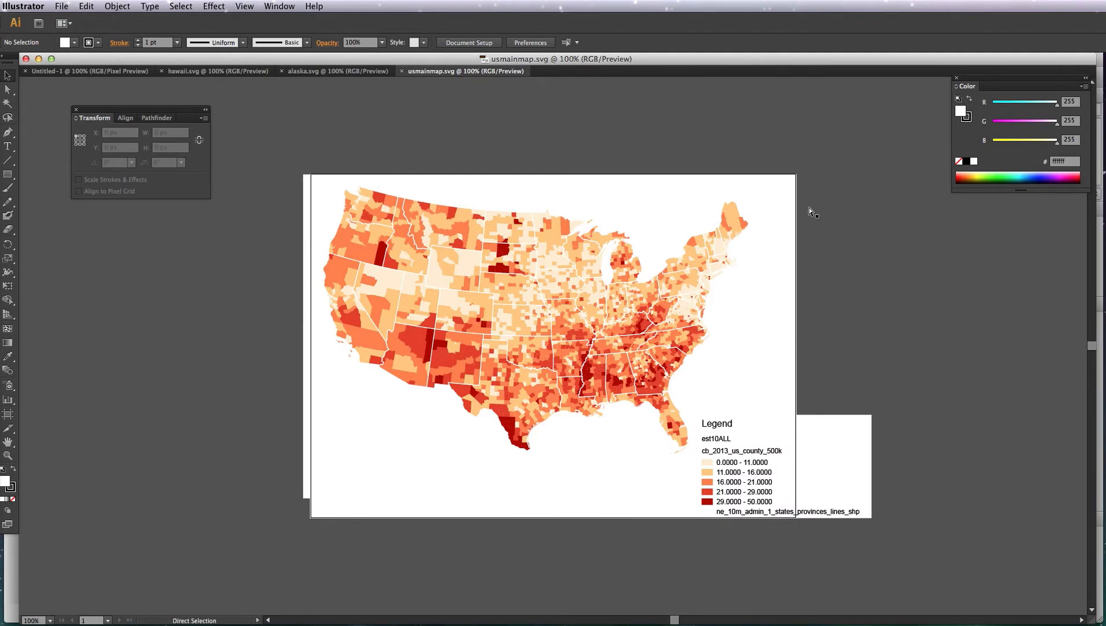
# Step: Delete the white background objects around the legend in usmainmap.svg
pyautogui.moveTo(898, 345); pyautogui.dragTo(792, 460)
pyautogui.press('Delete')
pyautogui.press('a')
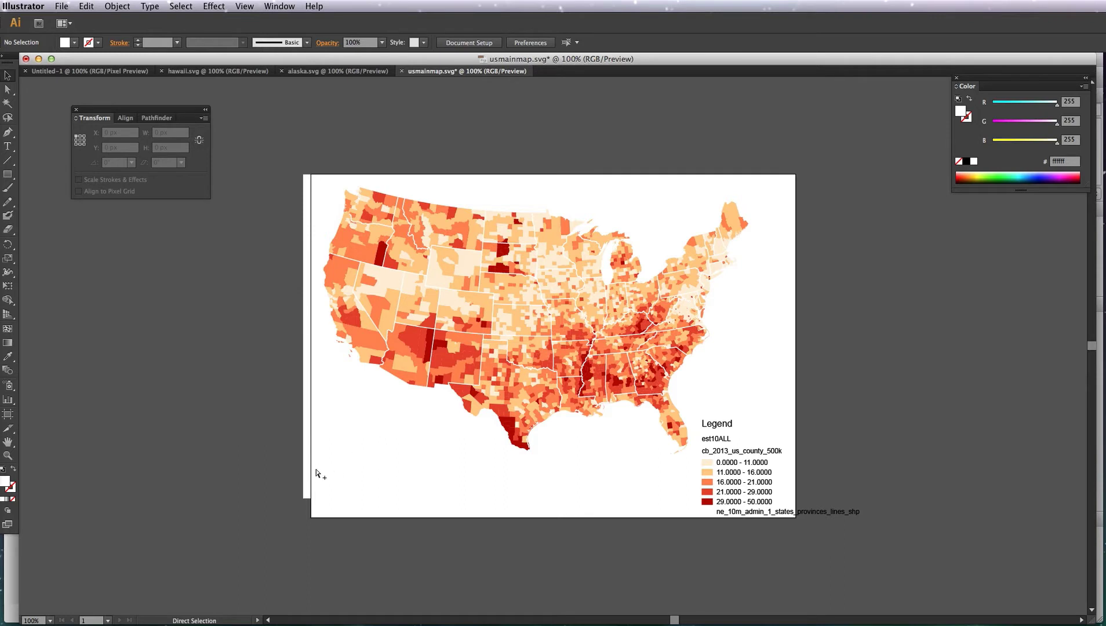
pyautogui.keyDown('alt'); pyautogui.click(304, 473); pyautogui.keyUp('alt')
# Step: Delete the left-edge white strip, then paste alaska.svg's map in place into usmainmap.svg
pyautogui.press('v')
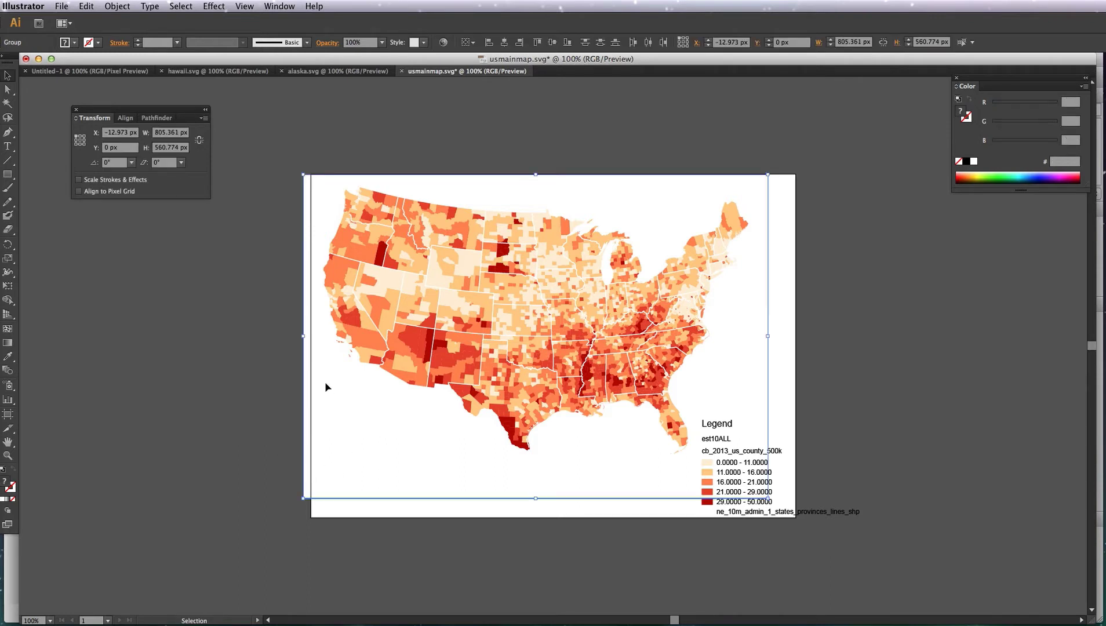
pyautogui.press('Delete')
pyautogui.hotkey('ctrl', 'shift', 'Tab')
pyautogui.moveTo(247, 360); pyautogui.dragTo(468, 540)
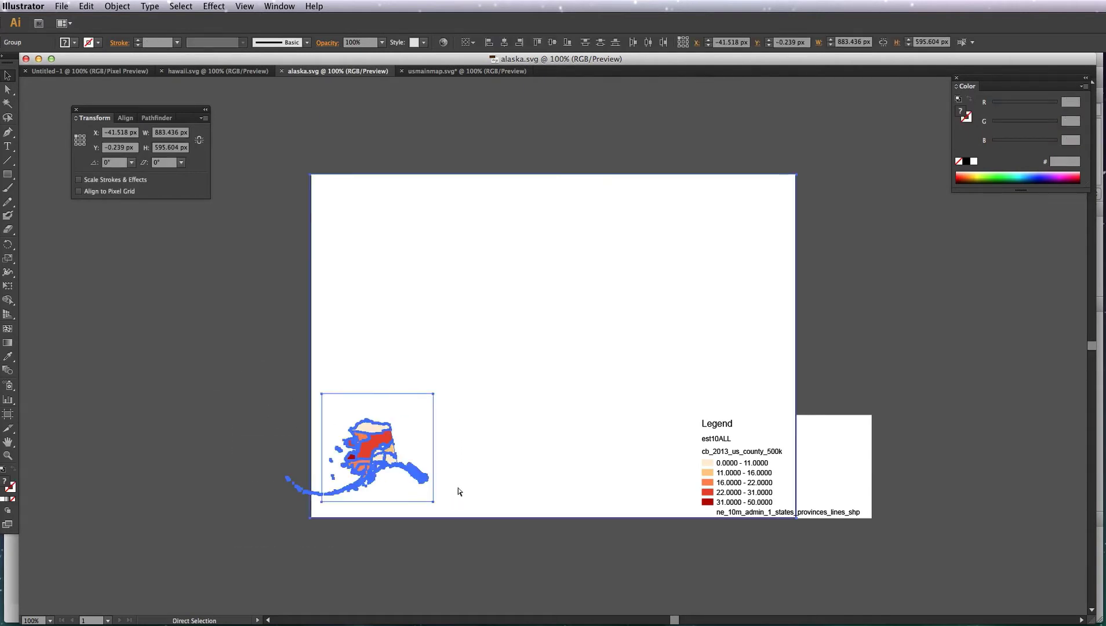
pyautogui.hotkey('ctrl', 'w')
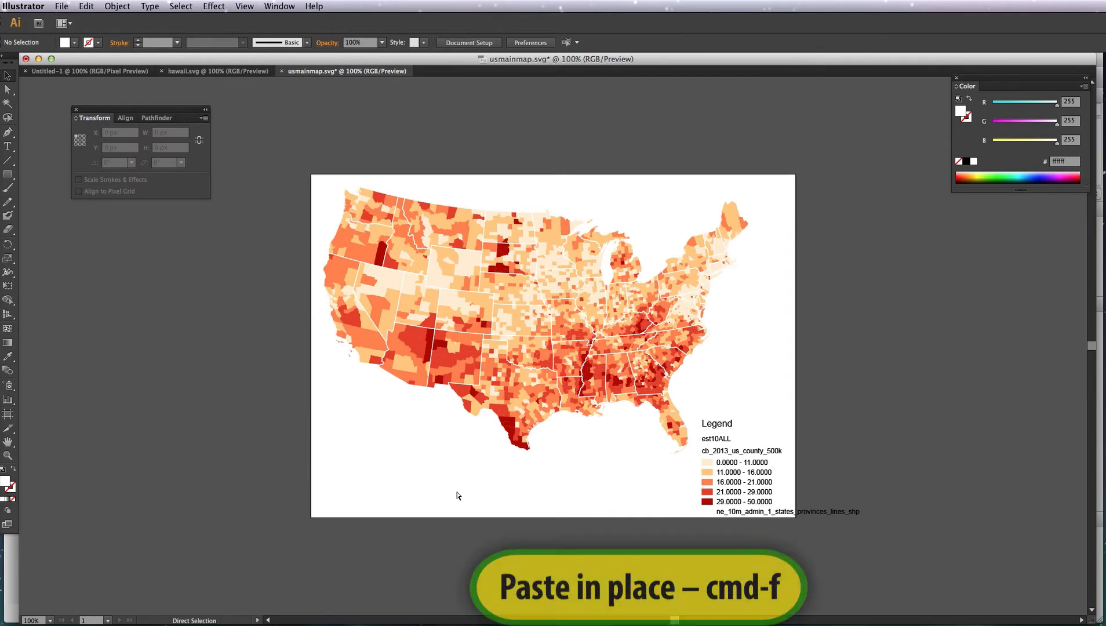
pyautogui.press('super+f')
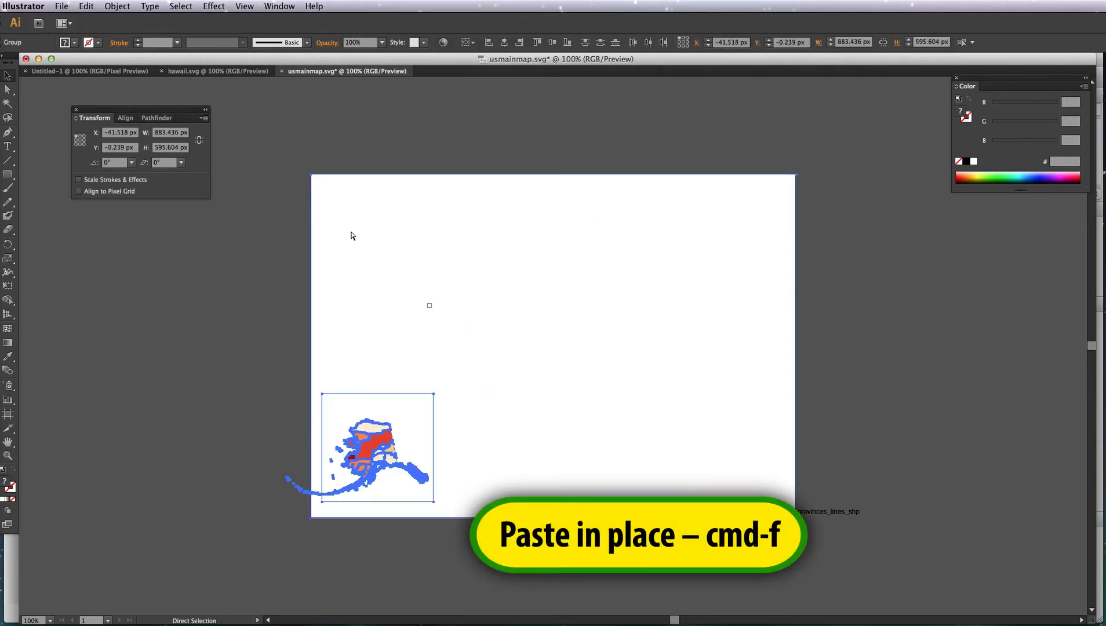
# Step: Delete the white background that came pasted with the Alaska map
pyautogui.moveTo(314, 306); pyautogui.dragTo(328, 411)
pyautogui.press('v')
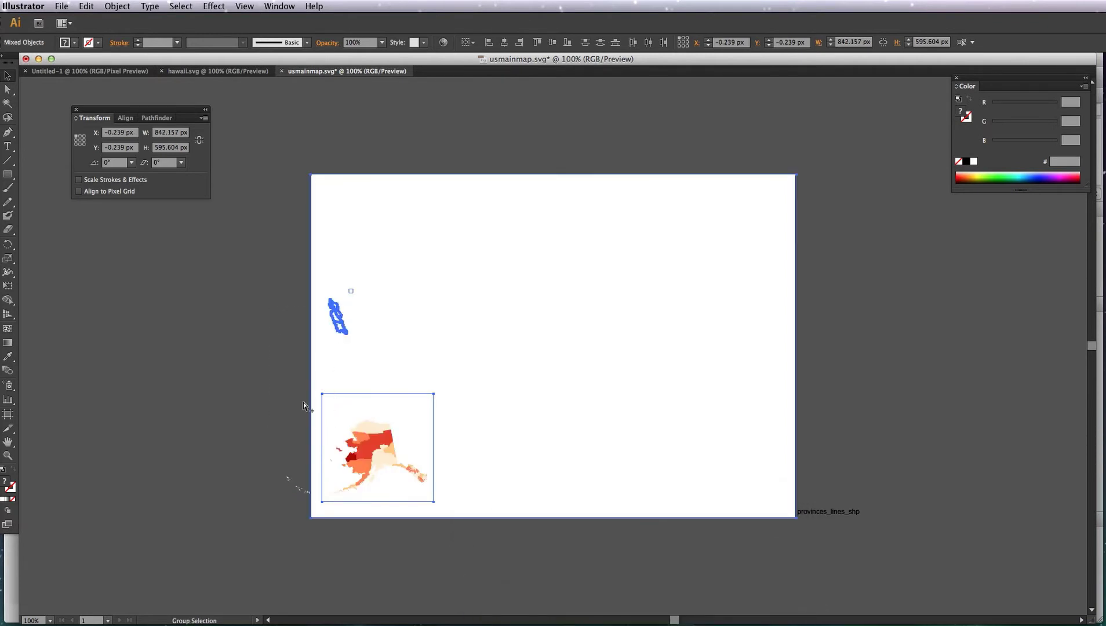
pyautogui.click(323, 423)
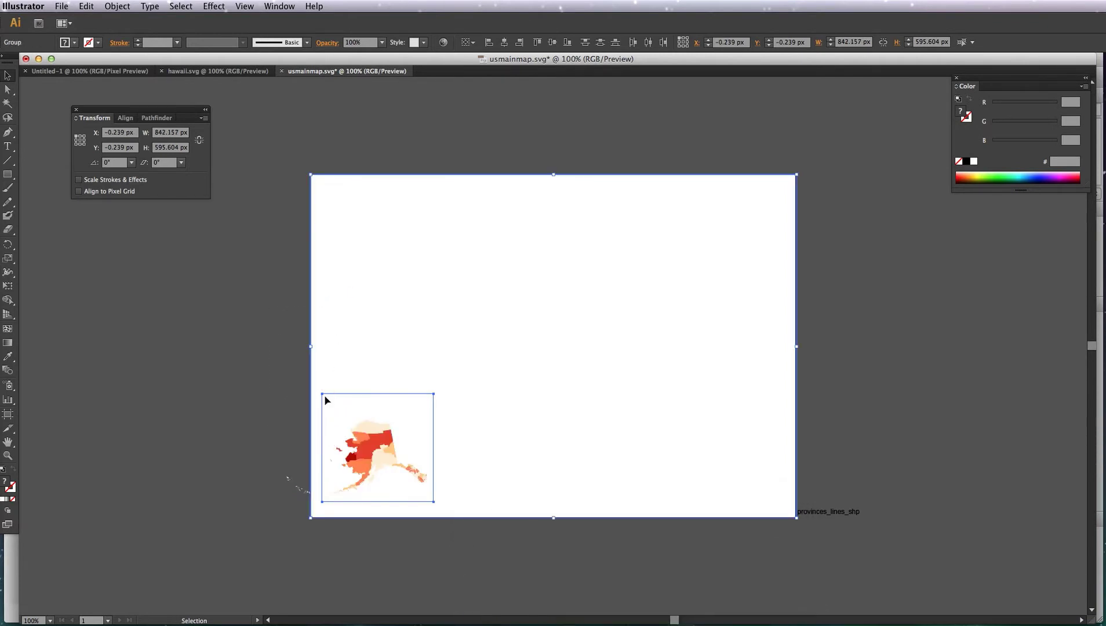
pyautogui.press('Delete')
pyautogui.hotkey('ctrl', 'Tab')
pyautogui.hotkey('ctrl', 'Tab')
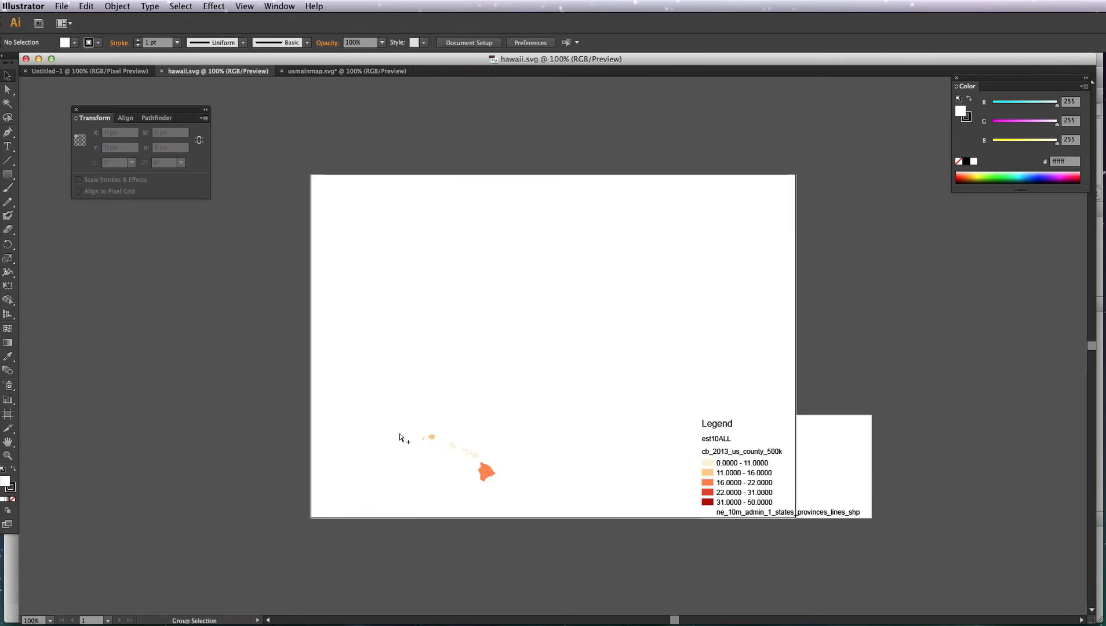
pyautogui.moveTo(391, 534); pyautogui.dragTo(512, 408)
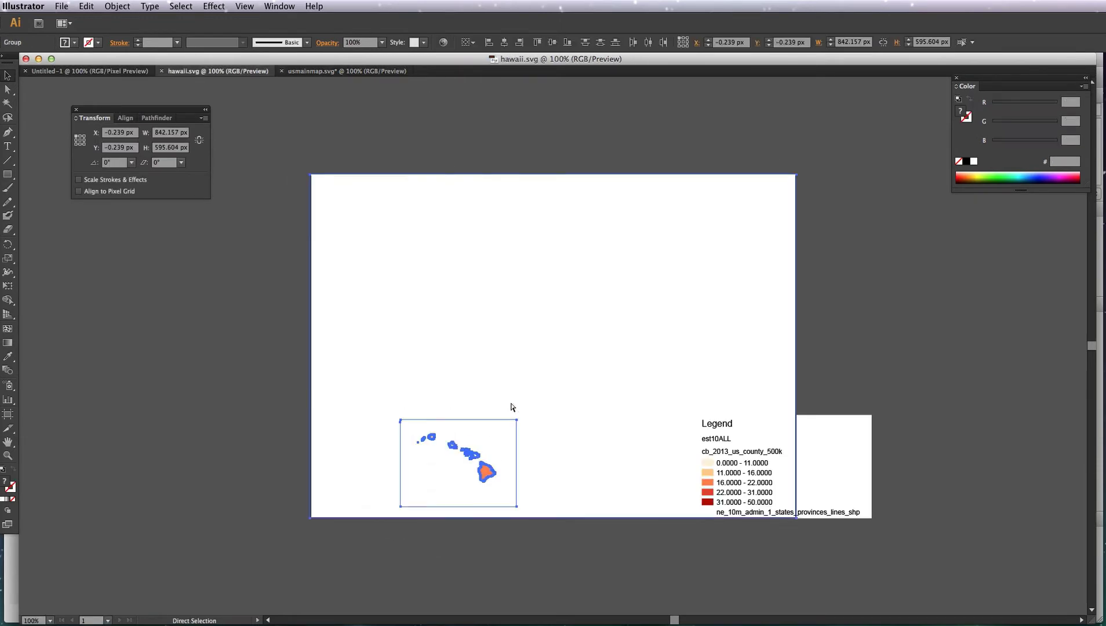
pyautogui.hotkey('ctrl', 'Tab')
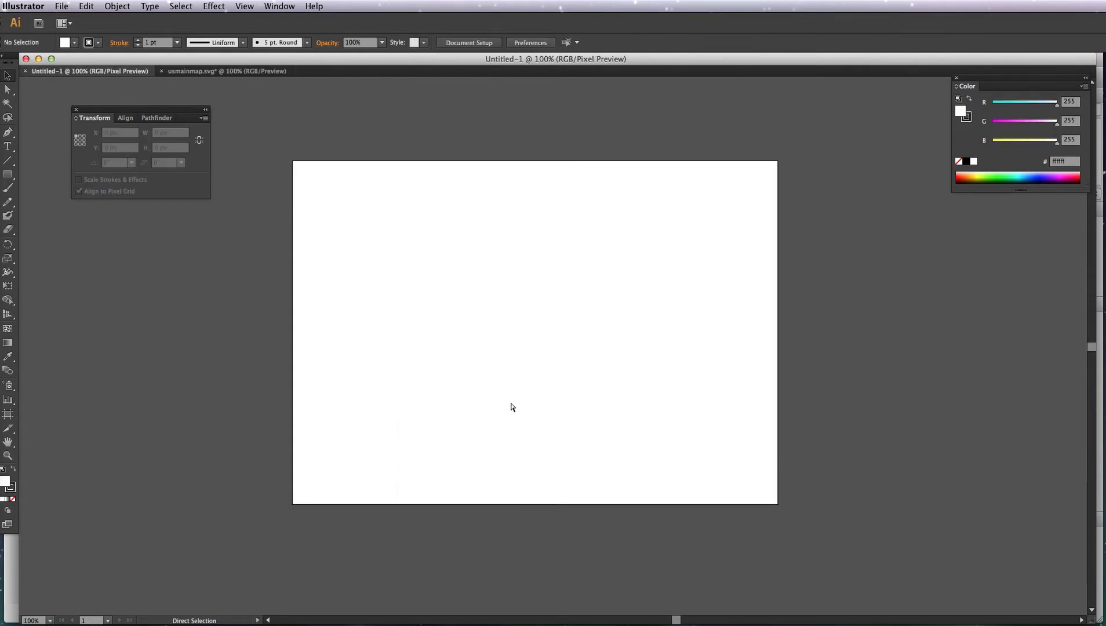
pyautogui.hotkey('ctrl', 'Tab')
pyautogui.hotkey('ctrl', 'v')
pyautogui.press('v')
pyautogui.click(518, 476)
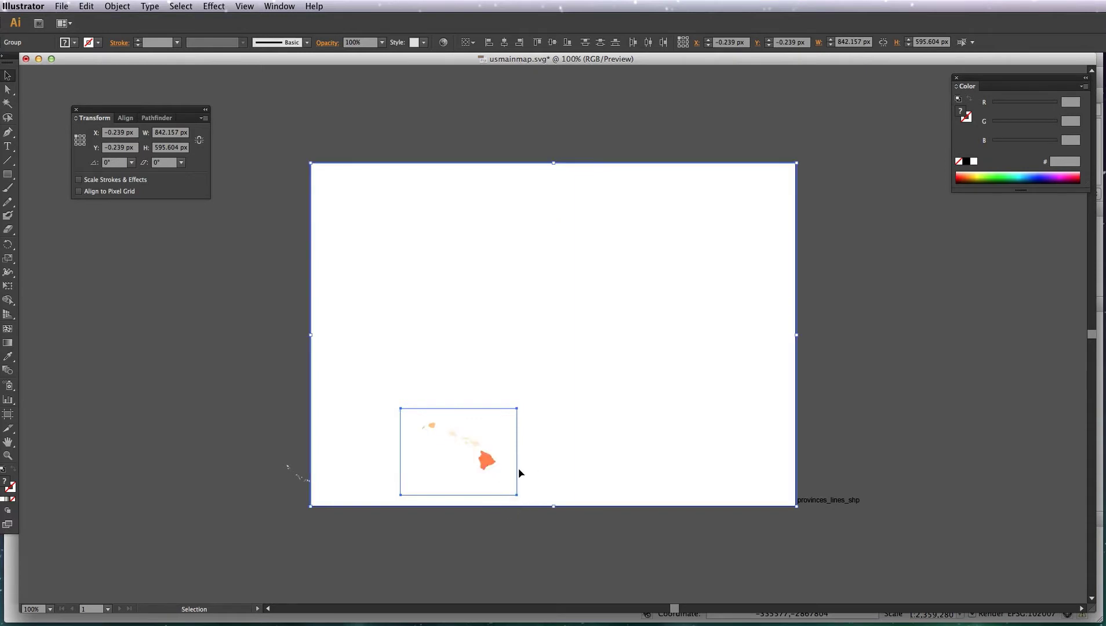
pyautogui.press('Delete')
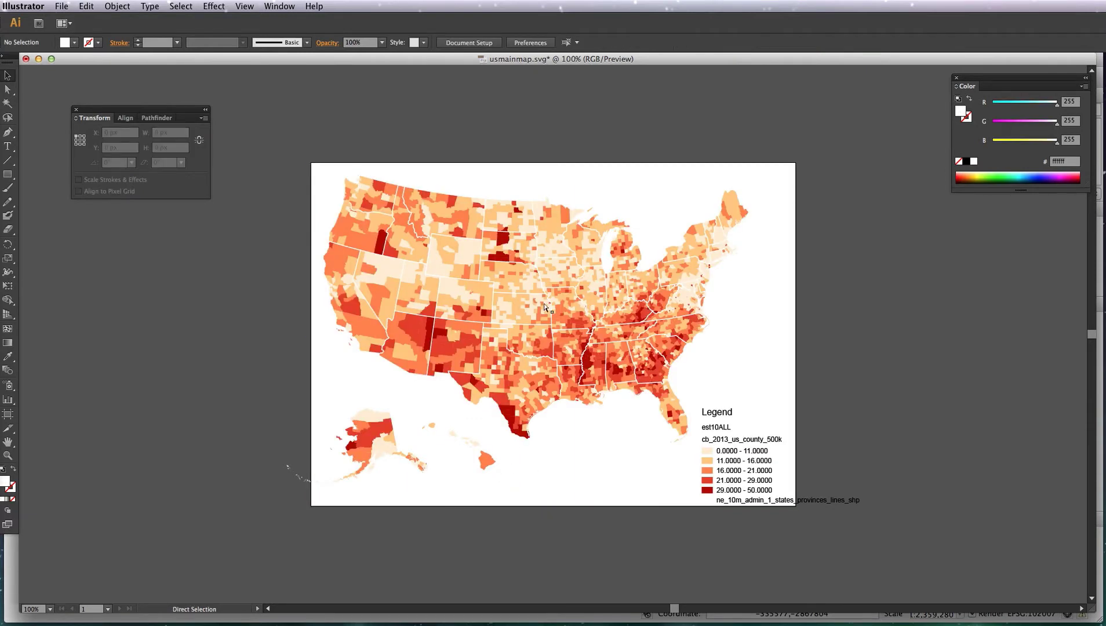
# Step: Move the legend up and delete the est10ALL, cb_2013_us_county_500k and states layer-name texts
pyautogui.moveTo(841, 367); pyautogui.dragTo(696, 545)
pyautogui.moveTo(714, 417); pyautogui.dragTo(772, 395)
pyautogui.click(809, 399)
pyautogui.click(712, 409)
pyautogui.keyDown('shift'); pyautogui.click(732, 422); pyautogui.keyUp('shift')
pyautogui.keyDown('shift'); pyautogui.click(747, 482); pyautogui.keyUp('shift')
pyautogui.press('Delete')
pyautogui.moveTo(717, 390); pyautogui.dragTo(716, 413)
# Step: Edit the first range label from '0.0000 - 11.0000' to '0 - 11'
pyautogui.press('t')
pyautogui.doubleClick(719, 432)
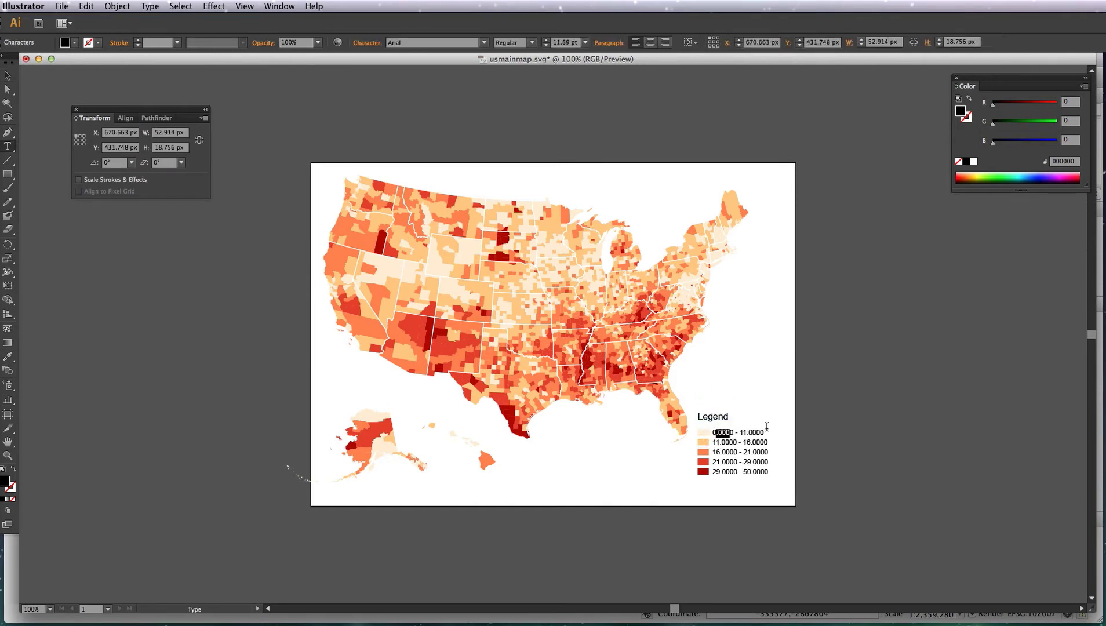
pyautogui.moveTo(730, 432); pyautogui.dragTo(763, 441)
pyautogui.doubleClick(721, 443)
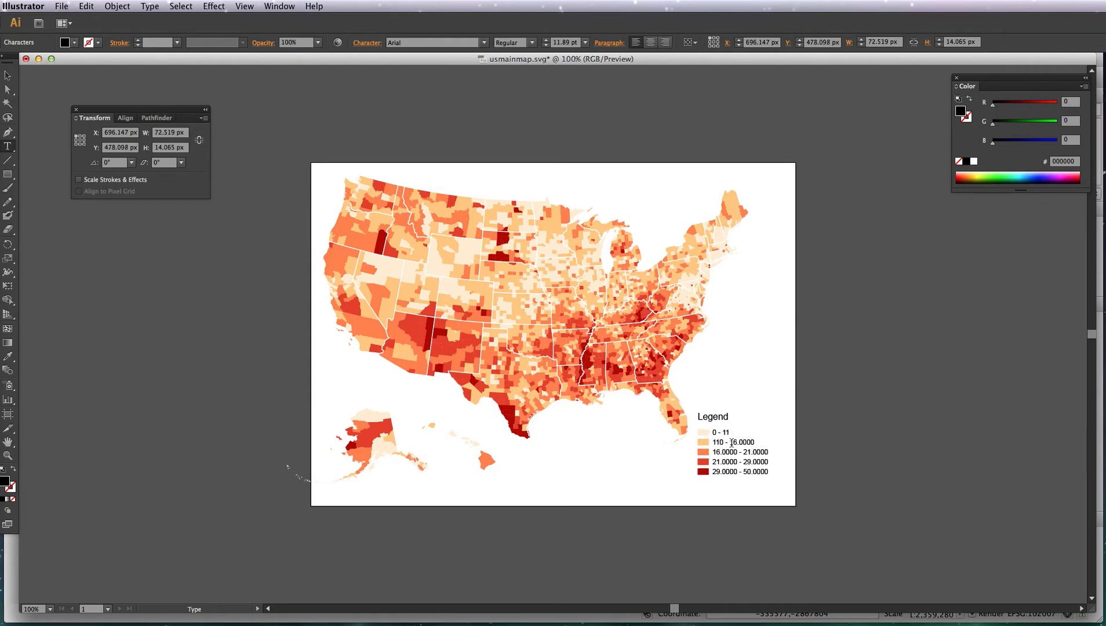
pyautogui.press('BackSpace')
pyautogui.moveTo(753, 443); pyautogui.dragTo(733, 443)
pyautogui.press('super+c')
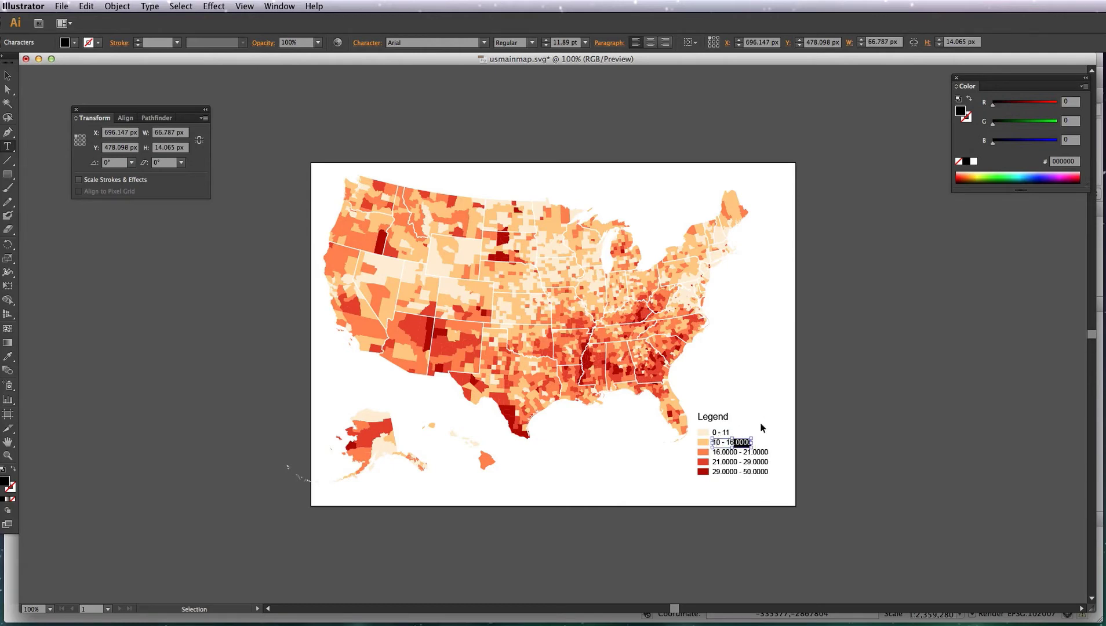
# Step: Replace every '.0000' in the legend labels with nothing using Find and Replace
pyautogui.click(87, 6)
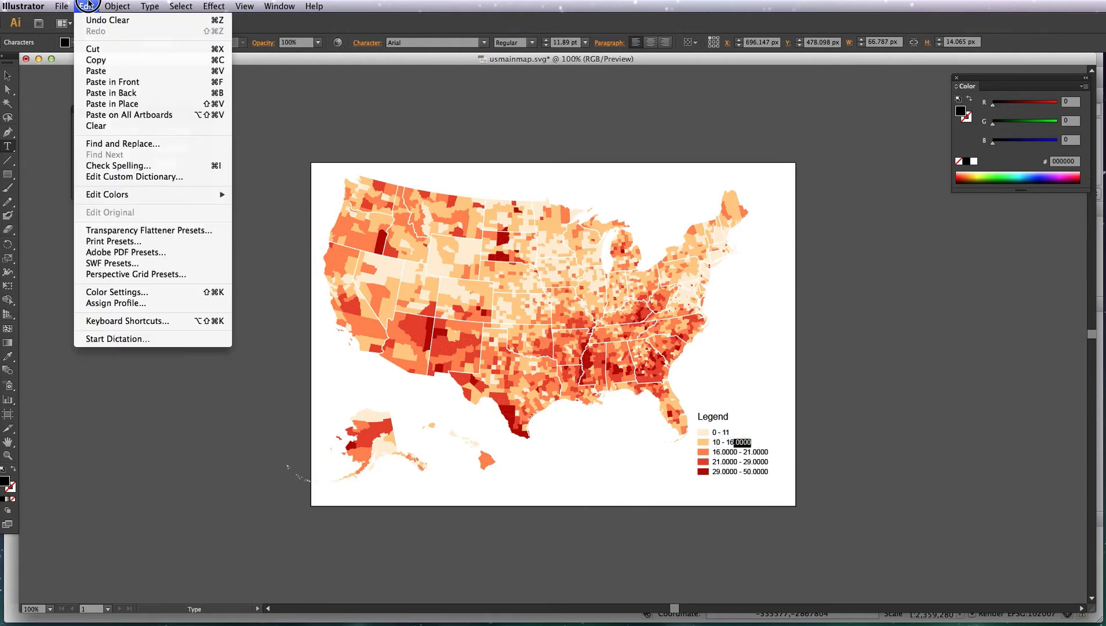
pyautogui.click(119, 143)
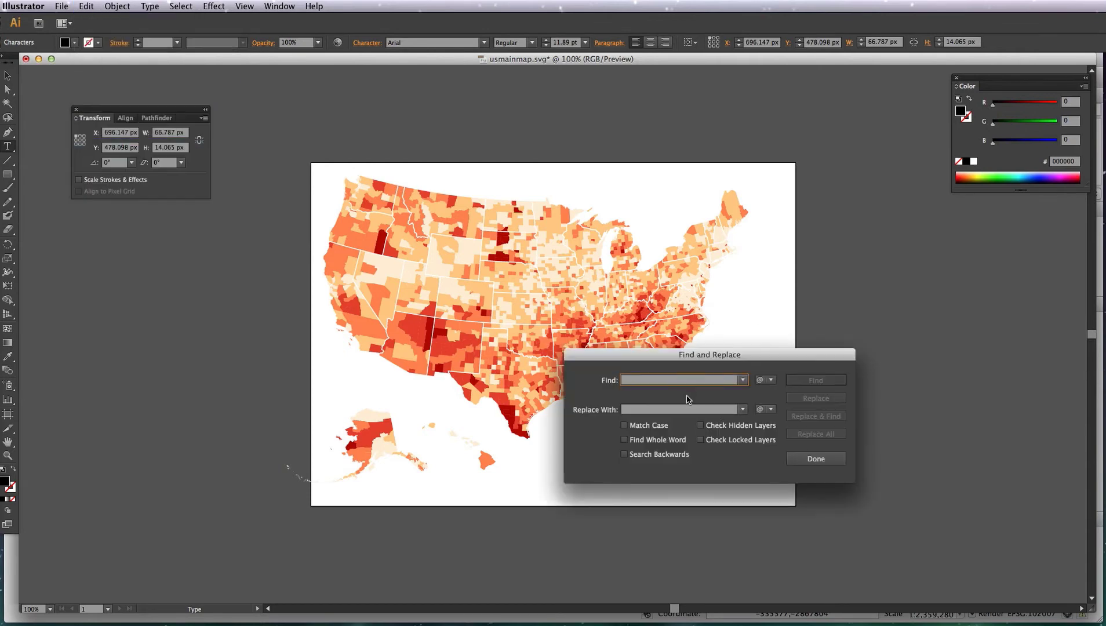
pyautogui.press('super+v')
pyautogui.click(815, 381)
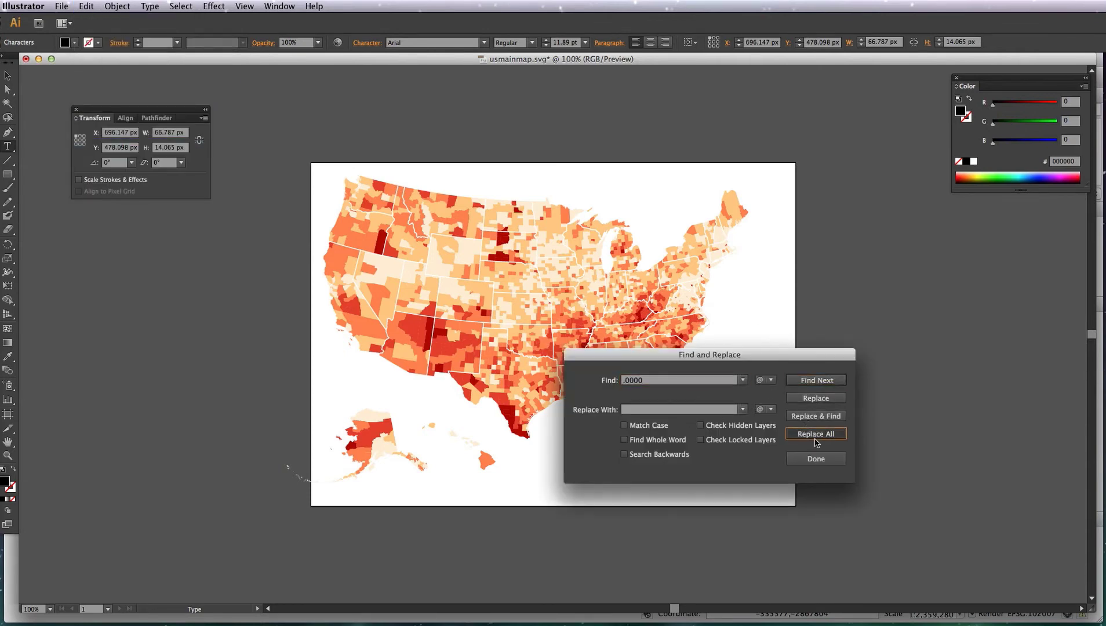
pyautogui.click(816, 436)
pyautogui.click(777, 439)
pyautogui.click(810, 461)
pyautogui.click(734, 472)
pyautogui.press('Escape')
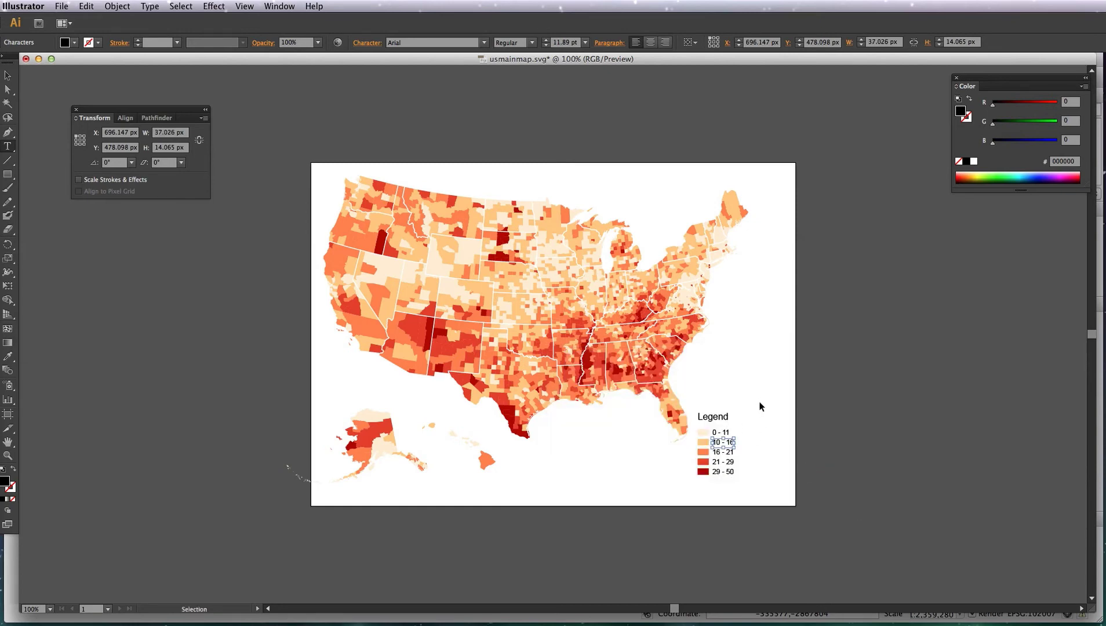
# Step: Move the legend group slightly right and down within the map group
pyautogui.click(705, 442)
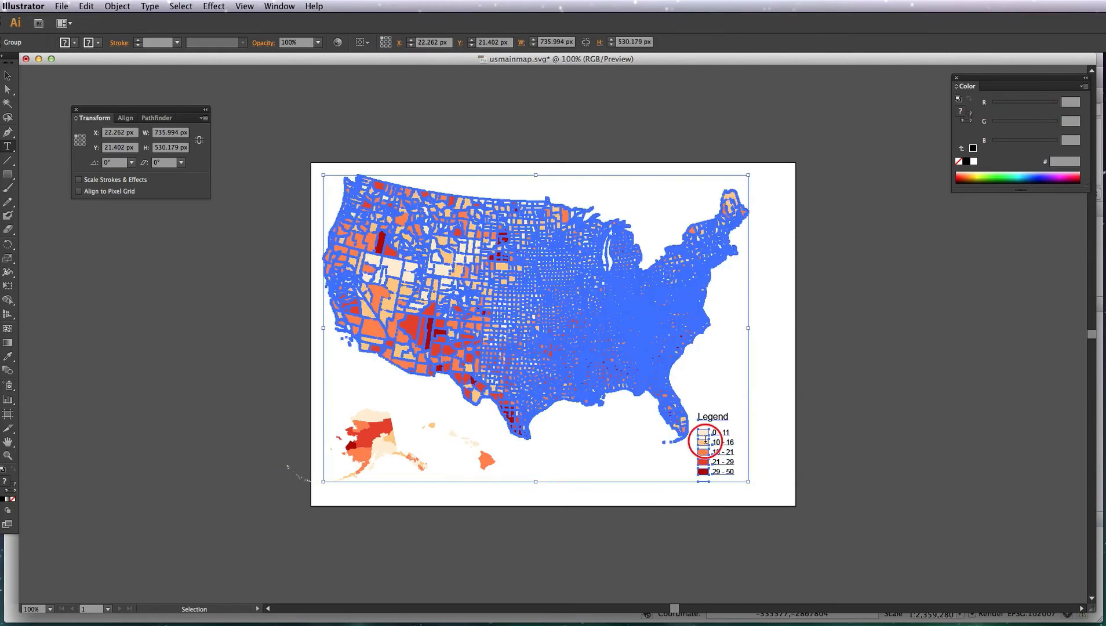
pyautogui.doubleClick(705, 442)
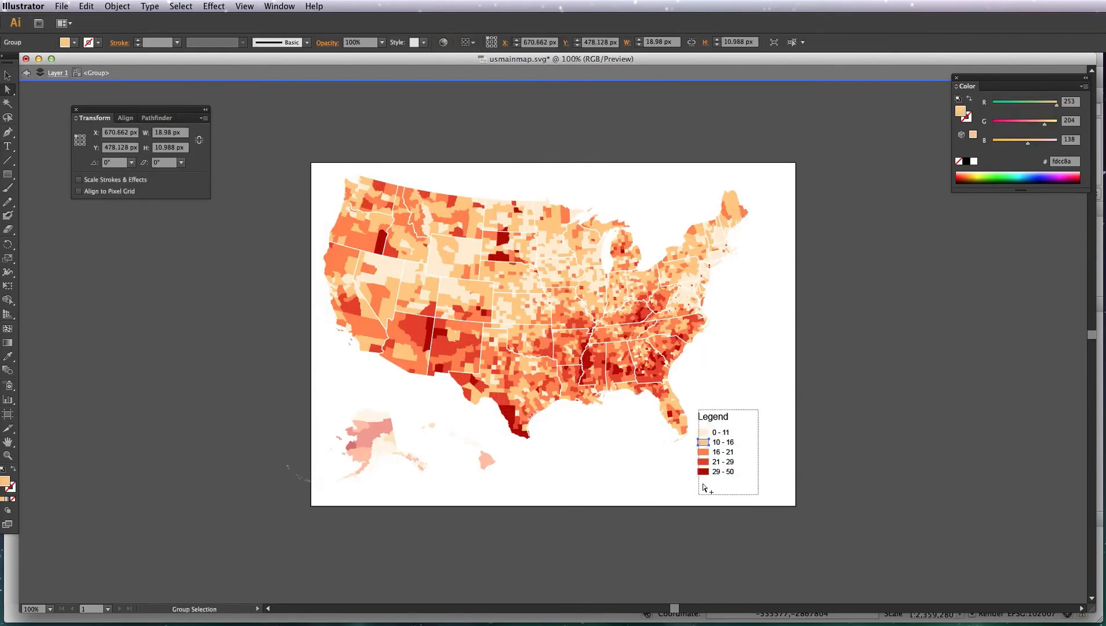
pyautogui.click(704, 488)
pyautogui.moveTo(711, 464); pyautogui.dragTo(736, 474)
# Step: Retitle the legend 'Poverty (%)'
pyautogui.press('t')
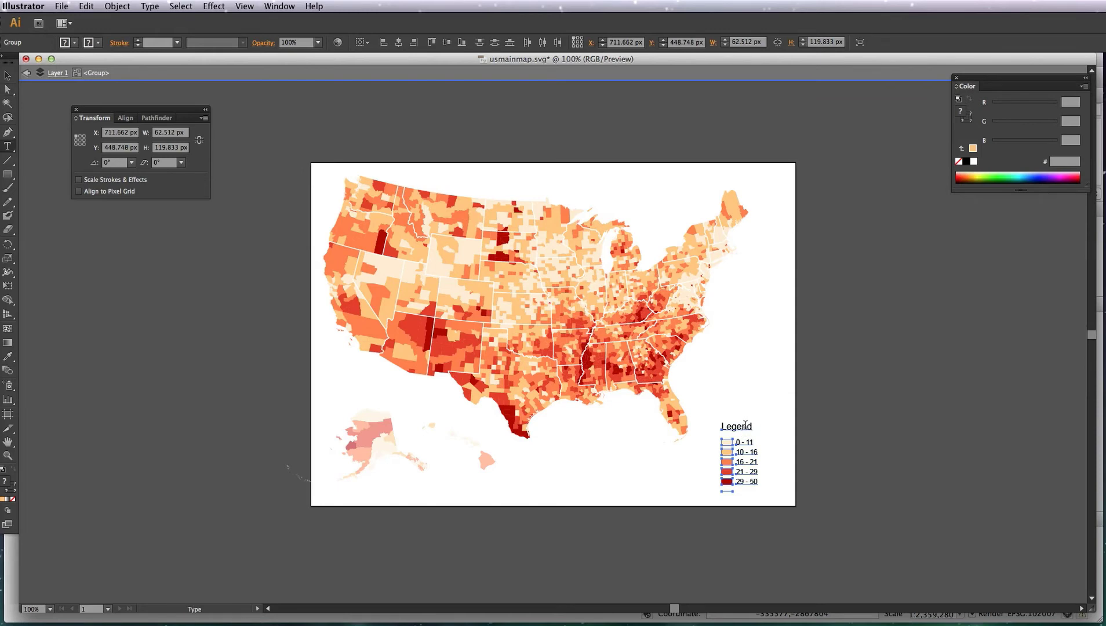
pyautogui.click(746, 424)
pyautogui.press('super+a')
pyautogui.write('P')
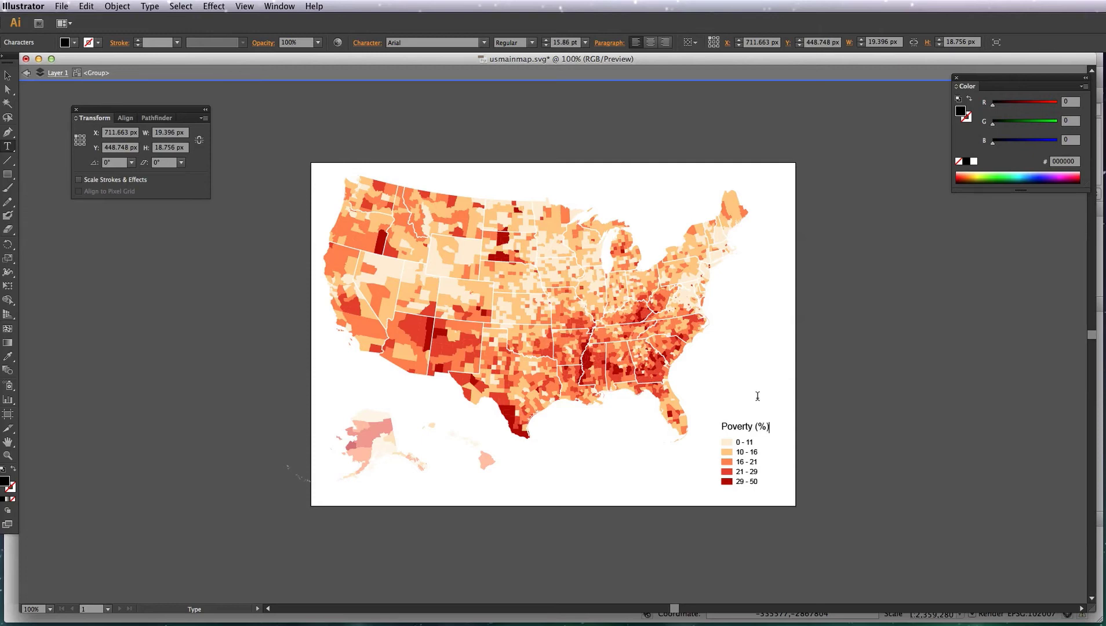
pyautogui.keyDown('ctrl'); pyautogui.click(442, 542); pyautogui.keyUp('ctrl')
pyautogui.doubleClick(445, 541)
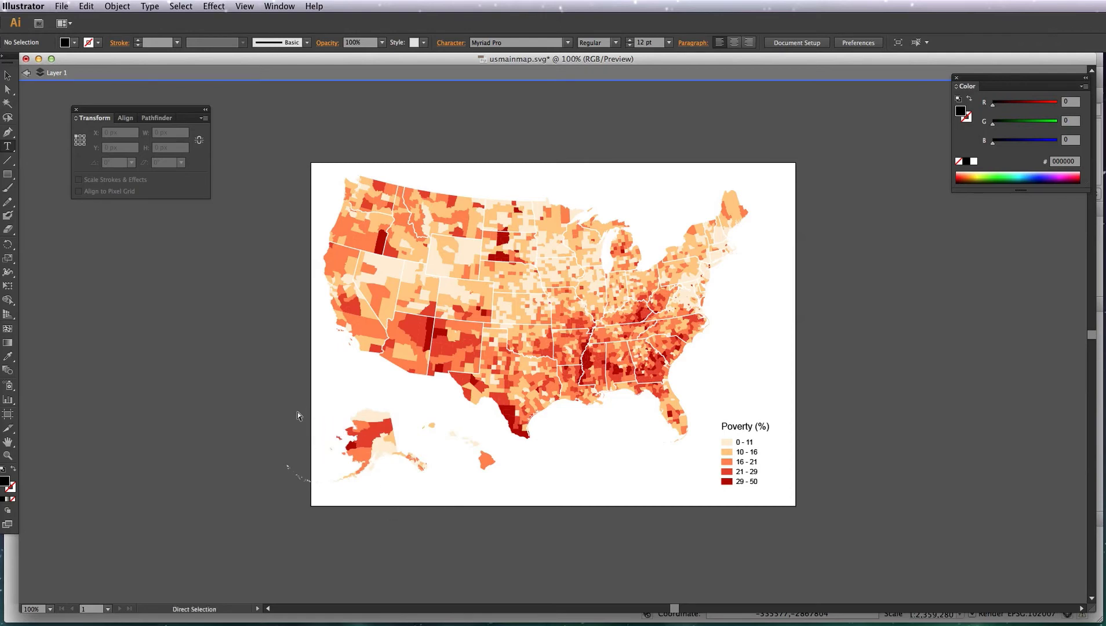
# Step: Move Alaska and Hawaii lower on the page, shifting Hawaii to the right
pyautogui.moveTo(283, 401); pyautogui.dragTo(287, 476)
pyautogui.press('v')
pyautogui.moveTo(301, 418); pyautogui.dragTo(471, 486)
pyautogui.keyDown('shift'); pyautogui.click(486, 462); pyautogui.keyUp('shift')
pyautogui.moveTo(487, 469); pyautogui.dragTo(484, 484)
pyautogui.click(496, 510)
pyautogui.moveTo(416, 426); pyautogui.dragTo(514, 480)
pyautogui.click(438, 534)
# Step: Draw a no-fill 221 × 201 px rectangle framing Alaska
pyautogui.press('m')
pyautogui.click(305, 404)
pyautogui.press('Escape')
pyautogui.moveTo(307, 402); pyautogui.dragTo(435, 517)
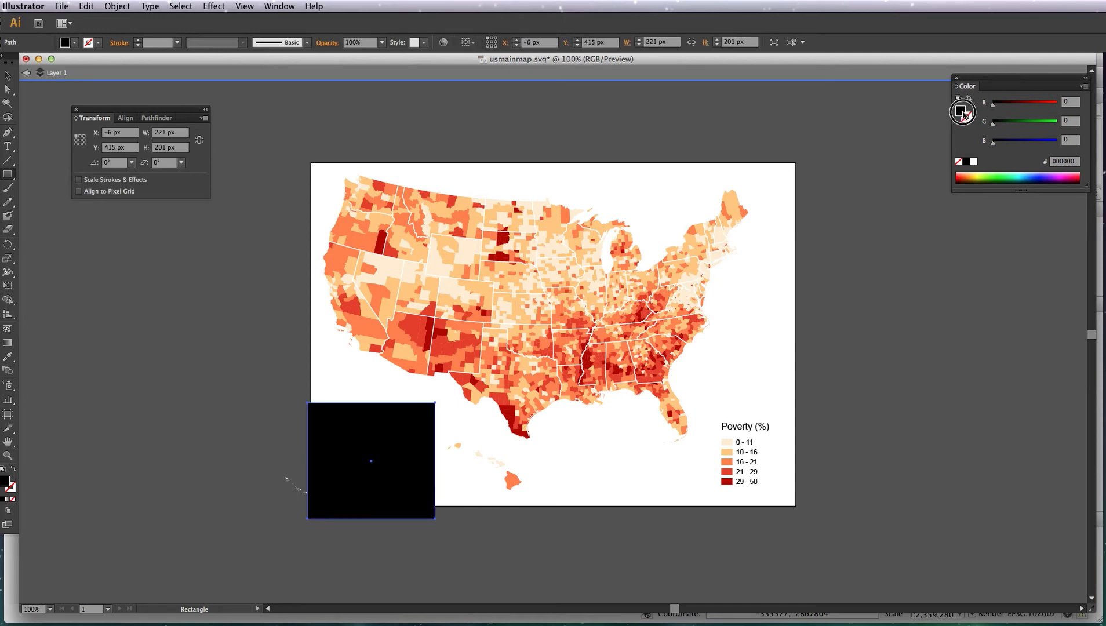
pyautogui.click(959, 162)
# Step: Give the Alaska rectangle a black 1 pt stroke
pyautogui.click(967, 118)
pyautogui.click(966, 161)
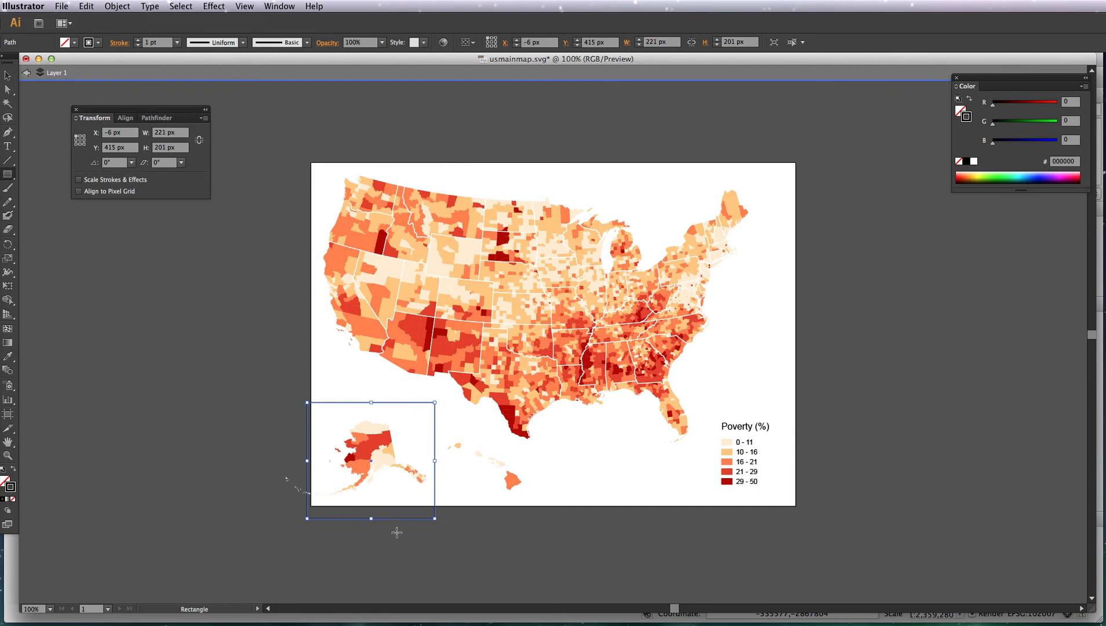
pyautogui.click(383, 550)
# Step: Copy the Alaska frame over Hawaii and pull its top-right corner down into a slanted edge
pyautogui.press('m')
pyautogui.press('v')
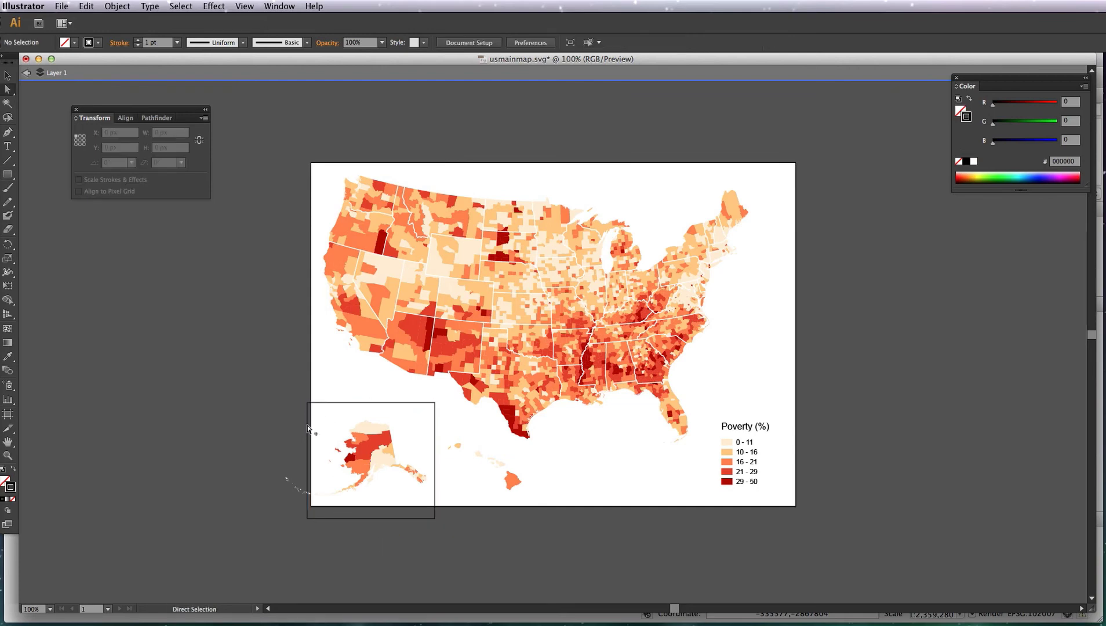
pyautogui.click(308, 455)
pyautogui.press('a')
pyautogui.moveTo(308, 520); pyautogui.dragTo(435, 518)
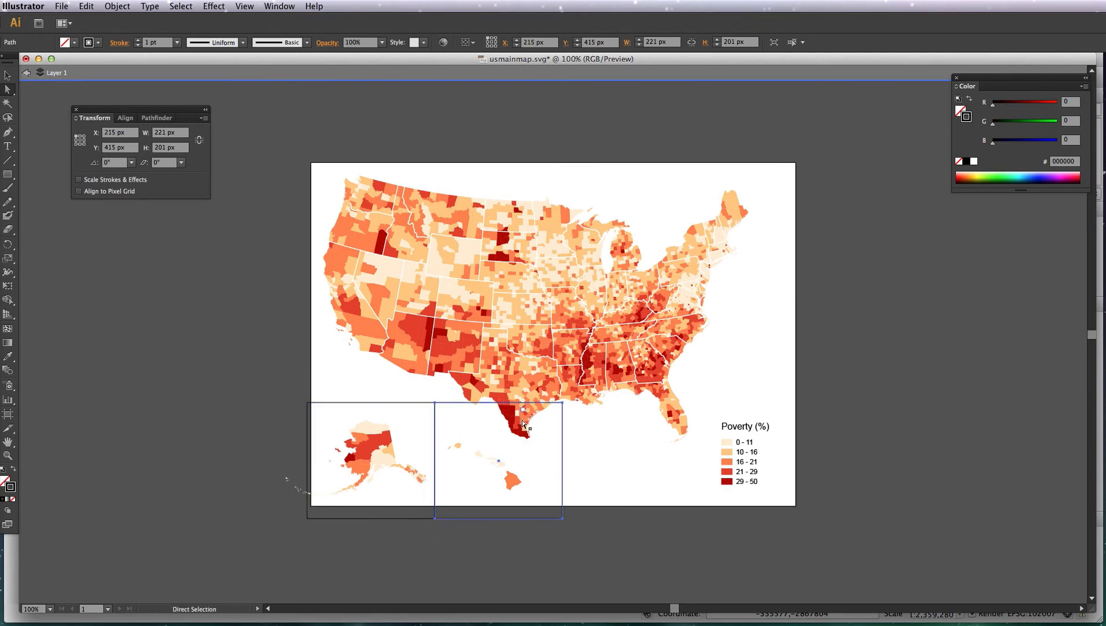
pyautogui.click(562, 406)
pyautogui.moveTo(563, 403); pyautogui.dragTo(558, 475)
pyautogui.click(524, 548)
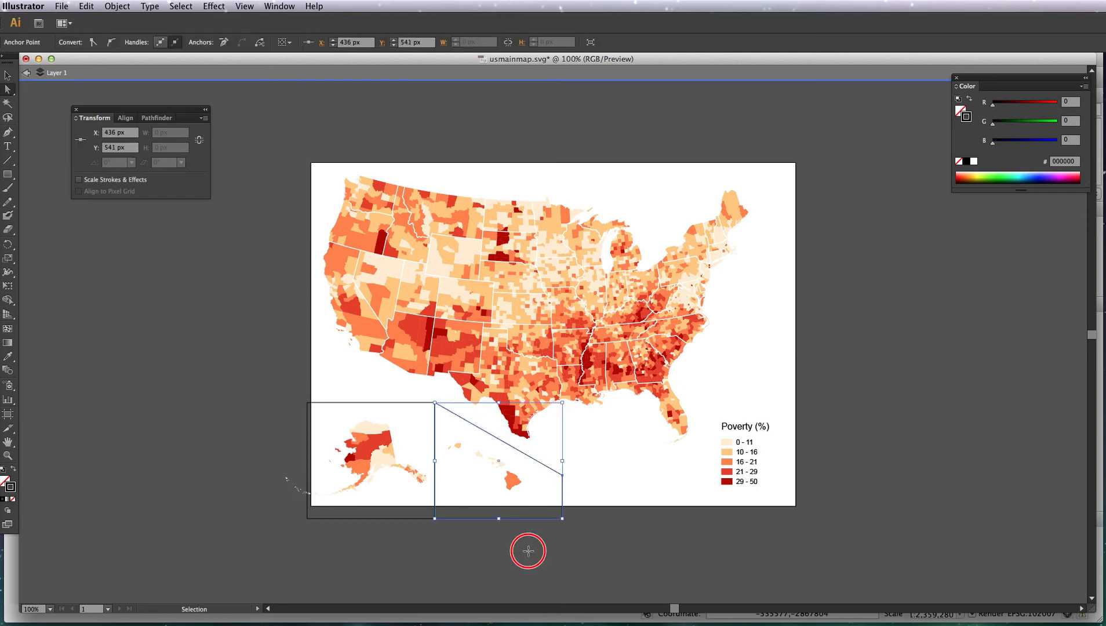
# Step: Change the inset frames' stroke to grey 646464 (RGB 100)
pyautogui.click(436, 403)
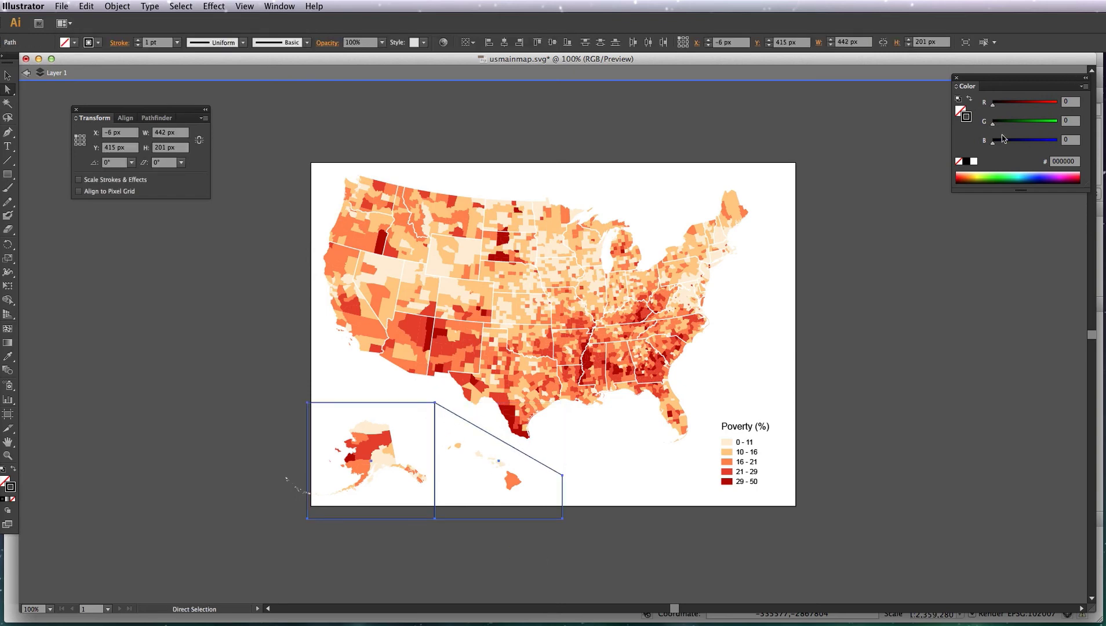
pyautogui.moveTo(994, 142); pyautogui.dragTo(1018, 145)
pyautogui.click(957, 327)
# Step: Copy the 'Poverty (%)' title into the Alaska box and retype it 'Alaska'
pyautogui.press('t')
pyautogui.moveTo(740, 432); pyautogui.dragTo(334, 420)
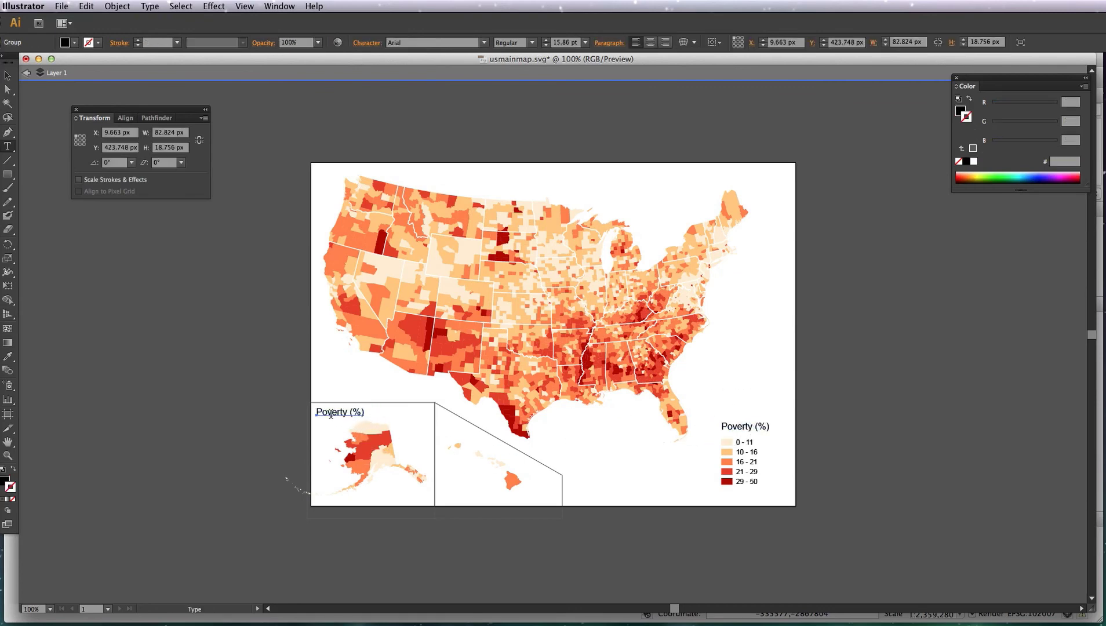
pyautogui.tripleClick(336, 405)
pyautogui.write('Alaska')
pyautogui.press('Escape')
# Step: Copy the Alaska label into the Hawaii frame and retype it 'Hawaii'
pyautogui.moveTo(333, 414); pyautogui.dragTo(465, 498)
pyautogui.doubleClick(458, 497)
pyautogui.write('Hawaii')
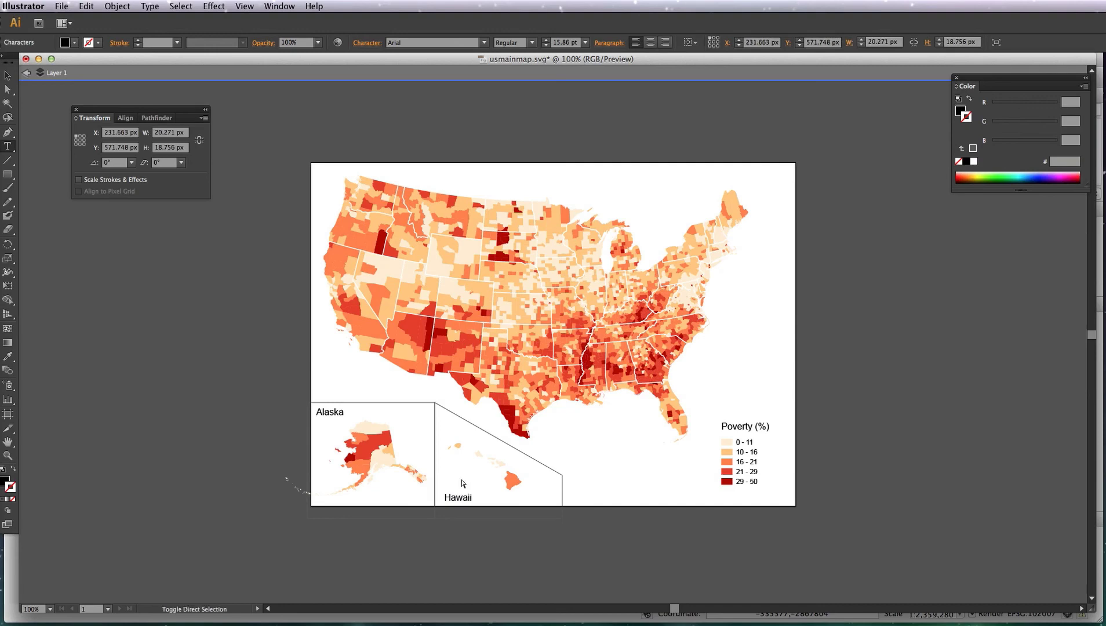
pyautogui.click(491, 538)
pyautogui.moveTo(661, 357); pyautogui.dragTo(675, 318)
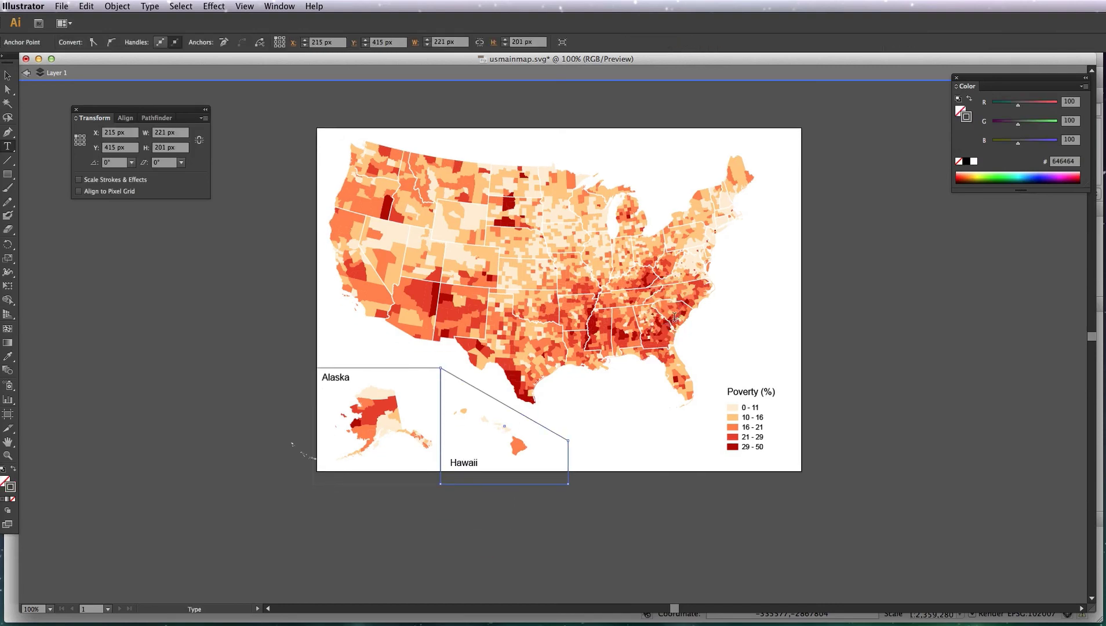
pyautogui.click(198, 378)
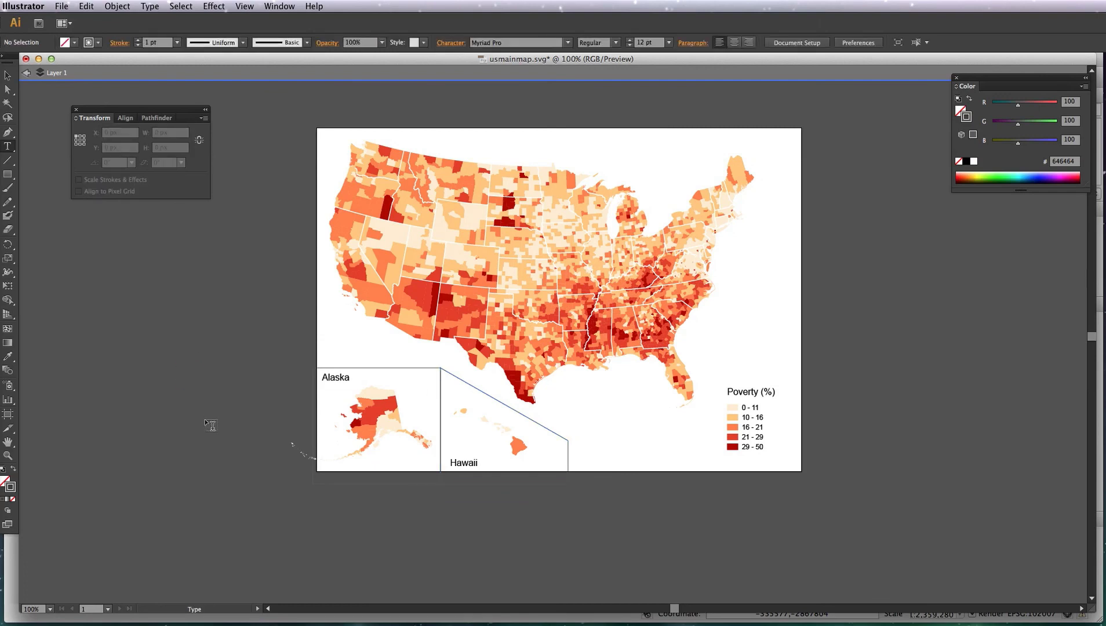
pyautogui.press('a')
pyautogui.press('Escape')
pyautogui.press('t')
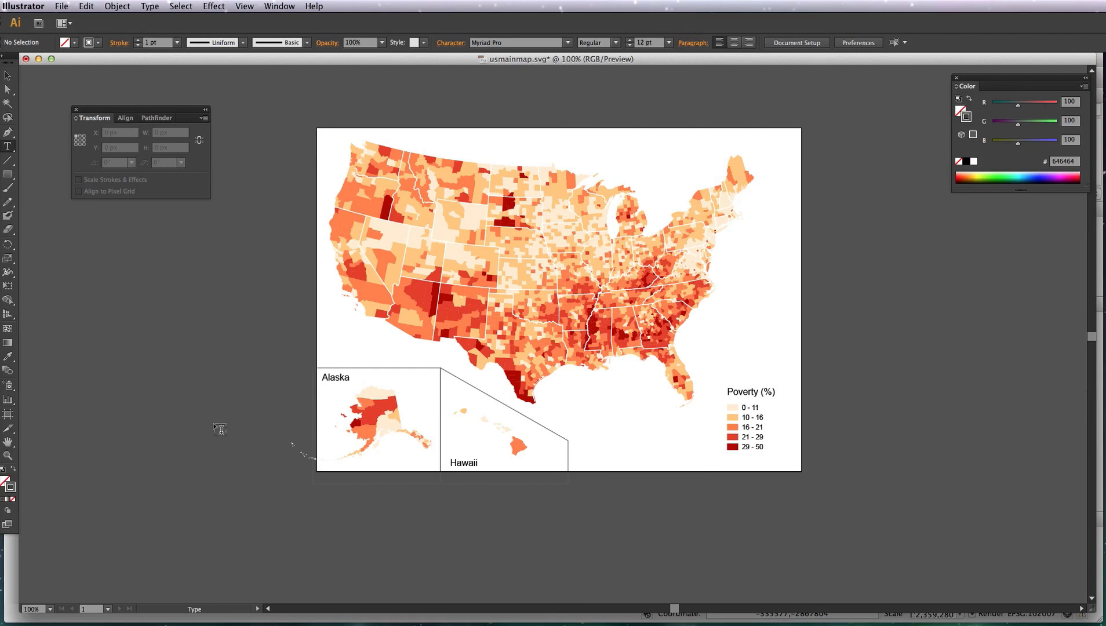